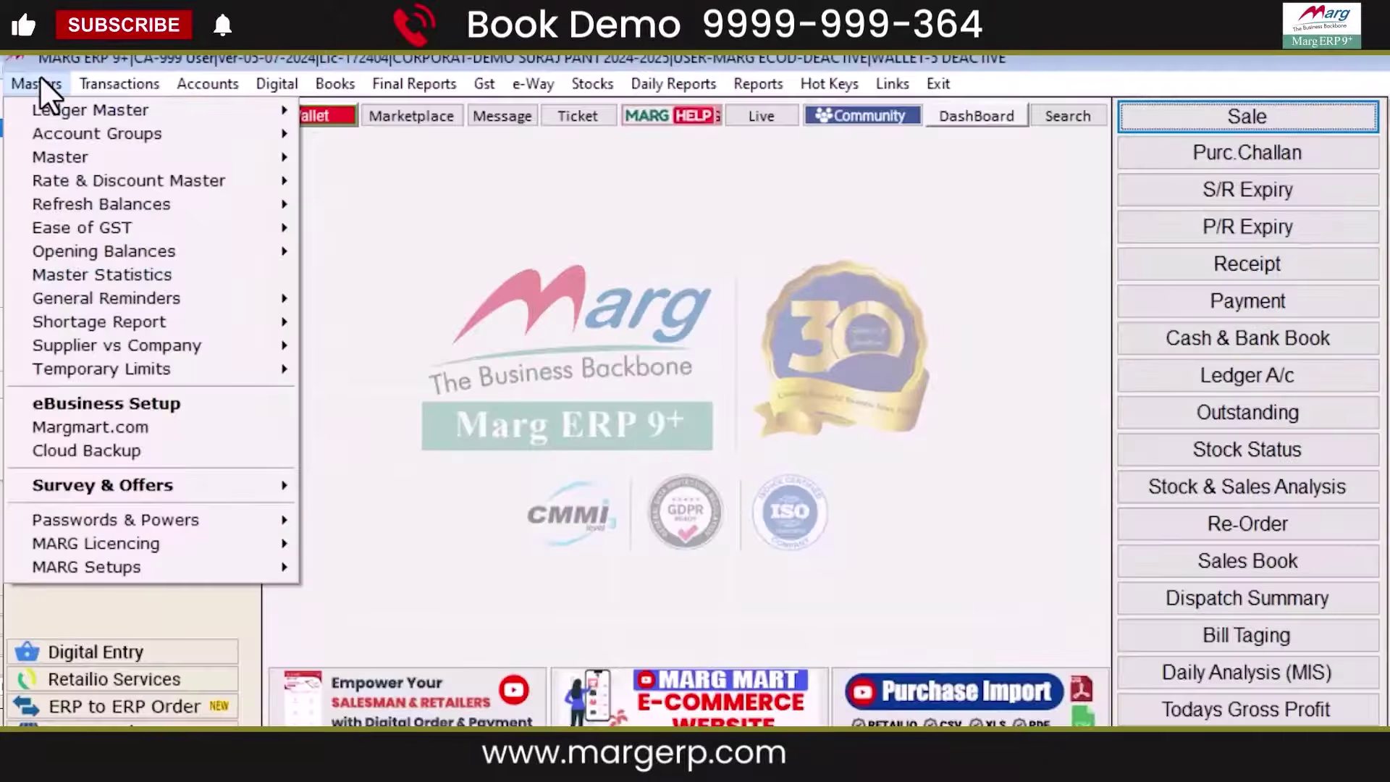
- Open Operator's powers with the supervisor password and search all powers for DELIVERY
left_click(266, 523)
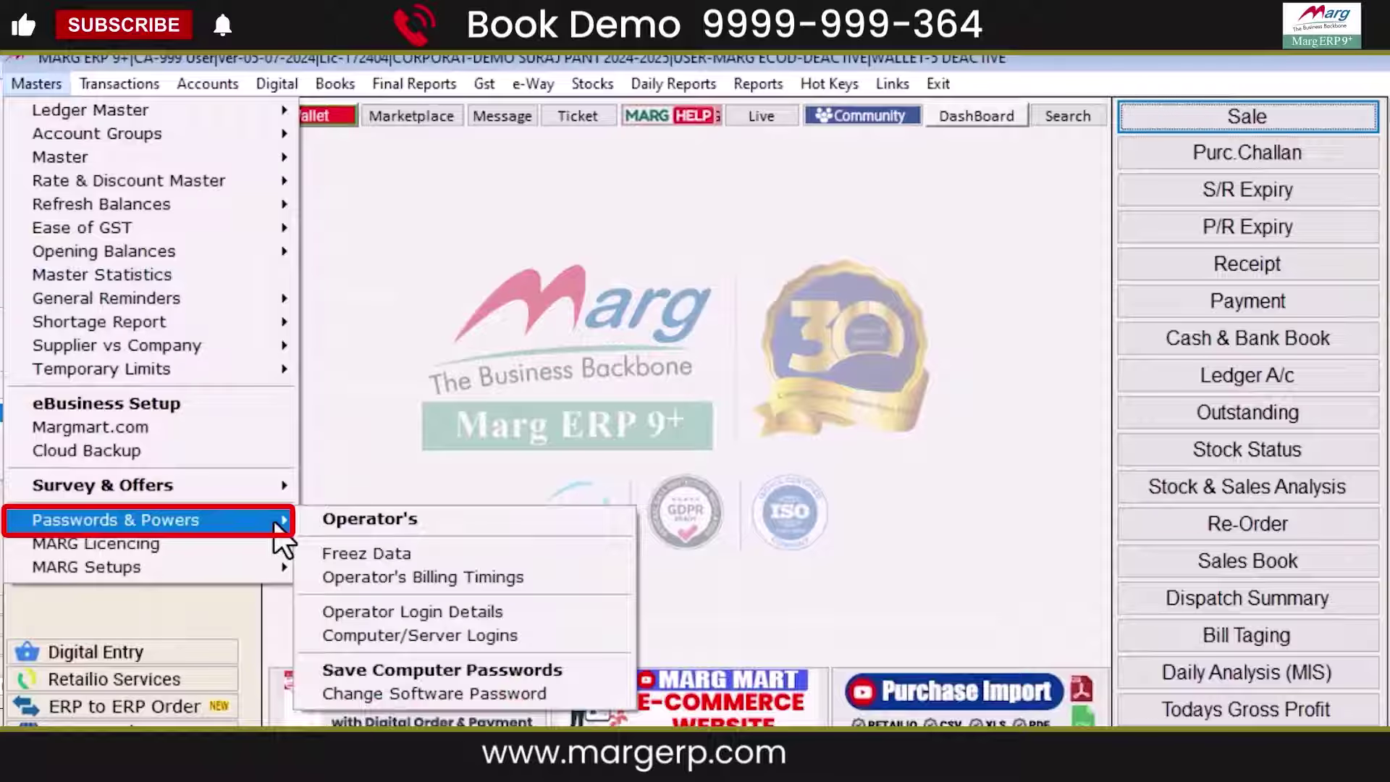
left_click(348, 518)
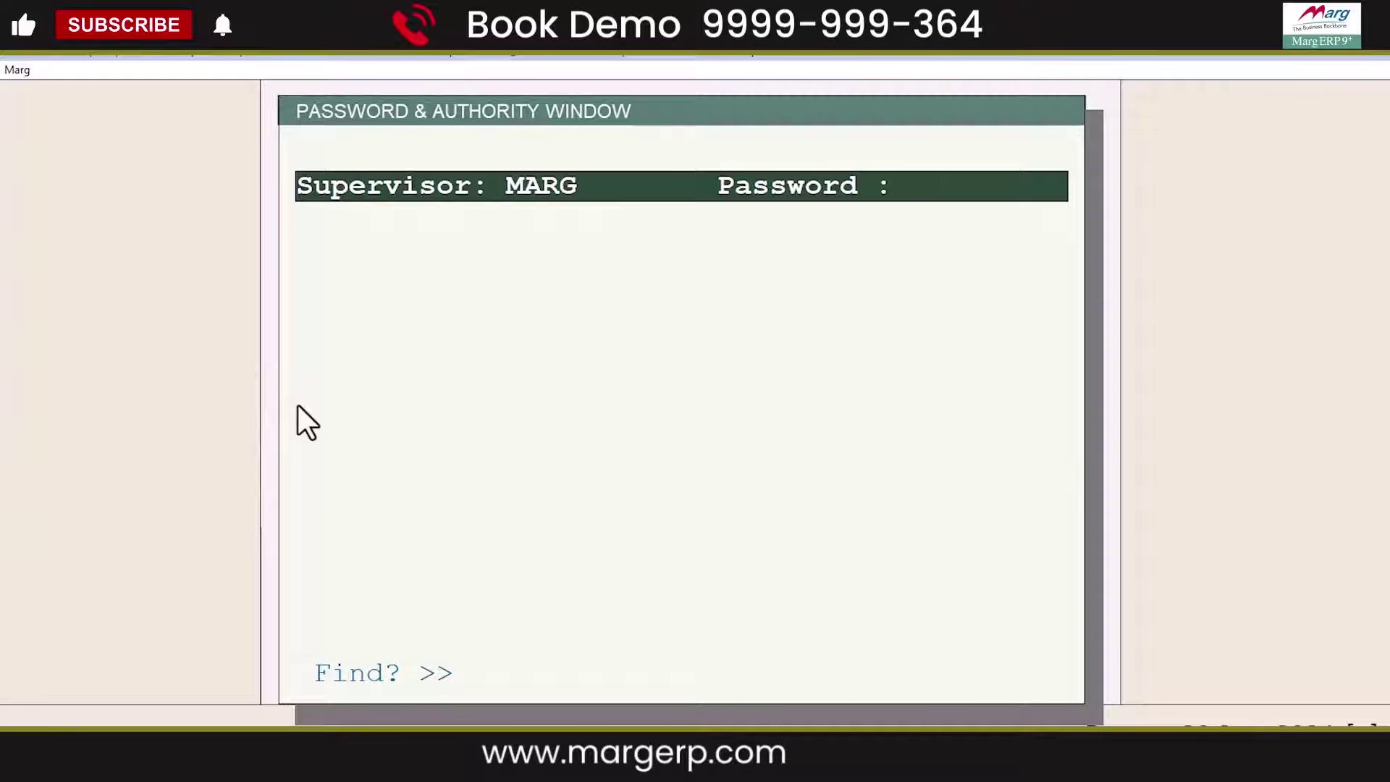
key("Return")
key("Return")
type("DELIVER")
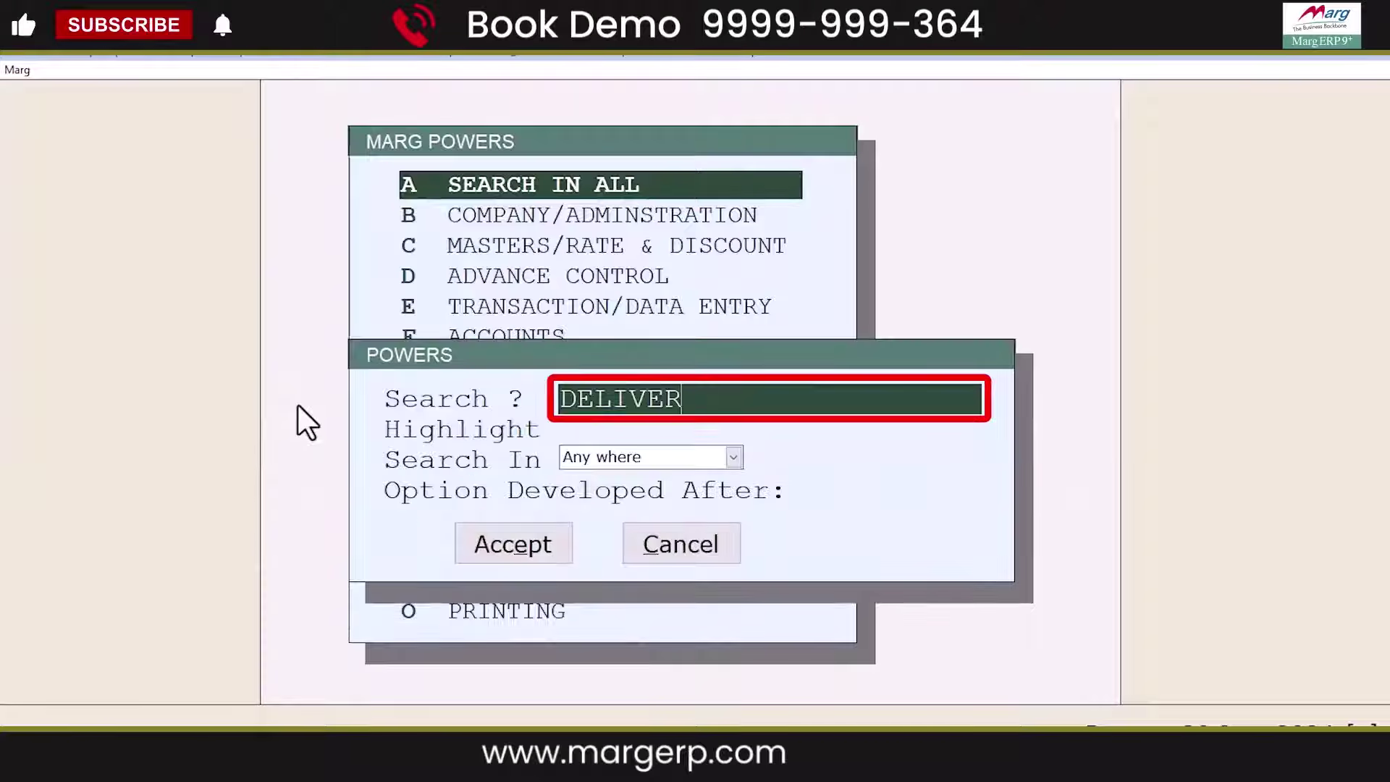
type("Y")
key("Return")
key("Return")
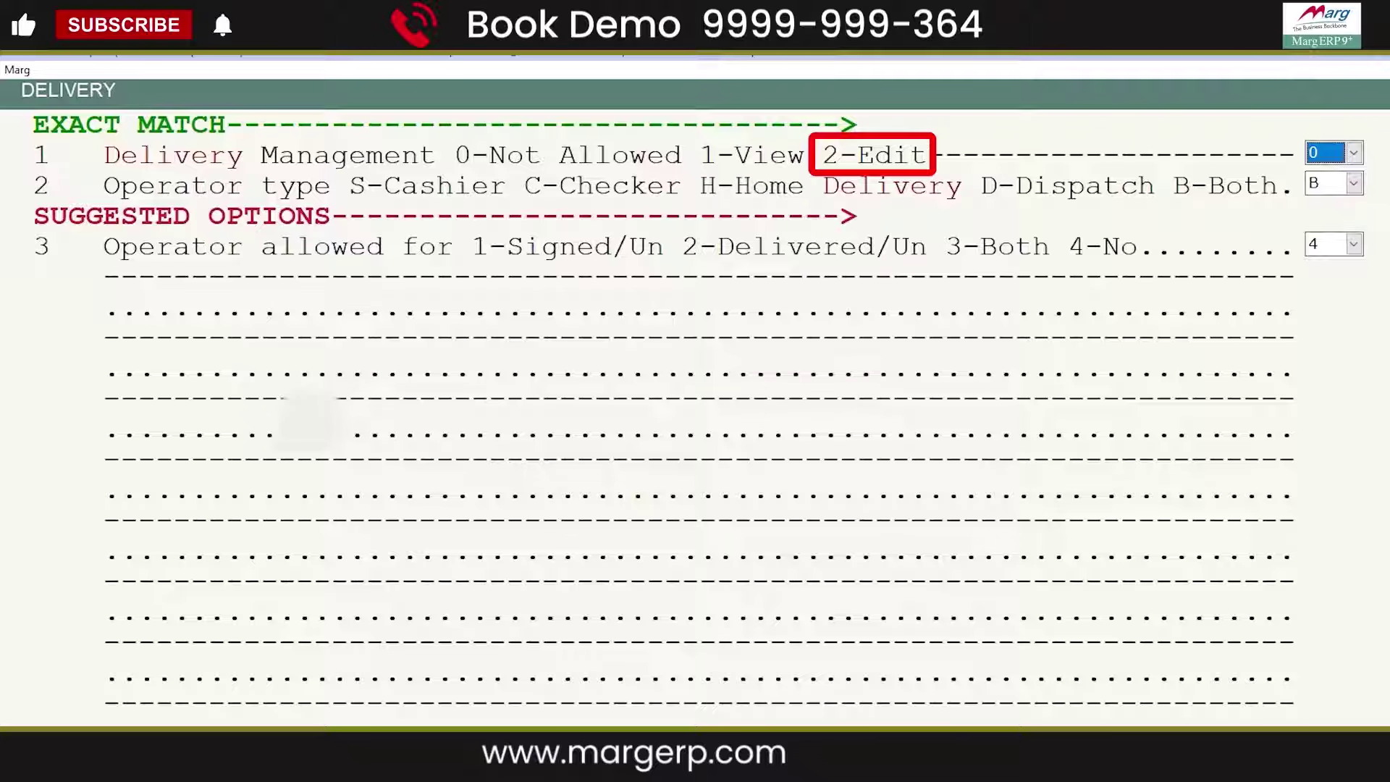
- Set the Delivery Management operator power to 2-Edit and save the changes
key("1")
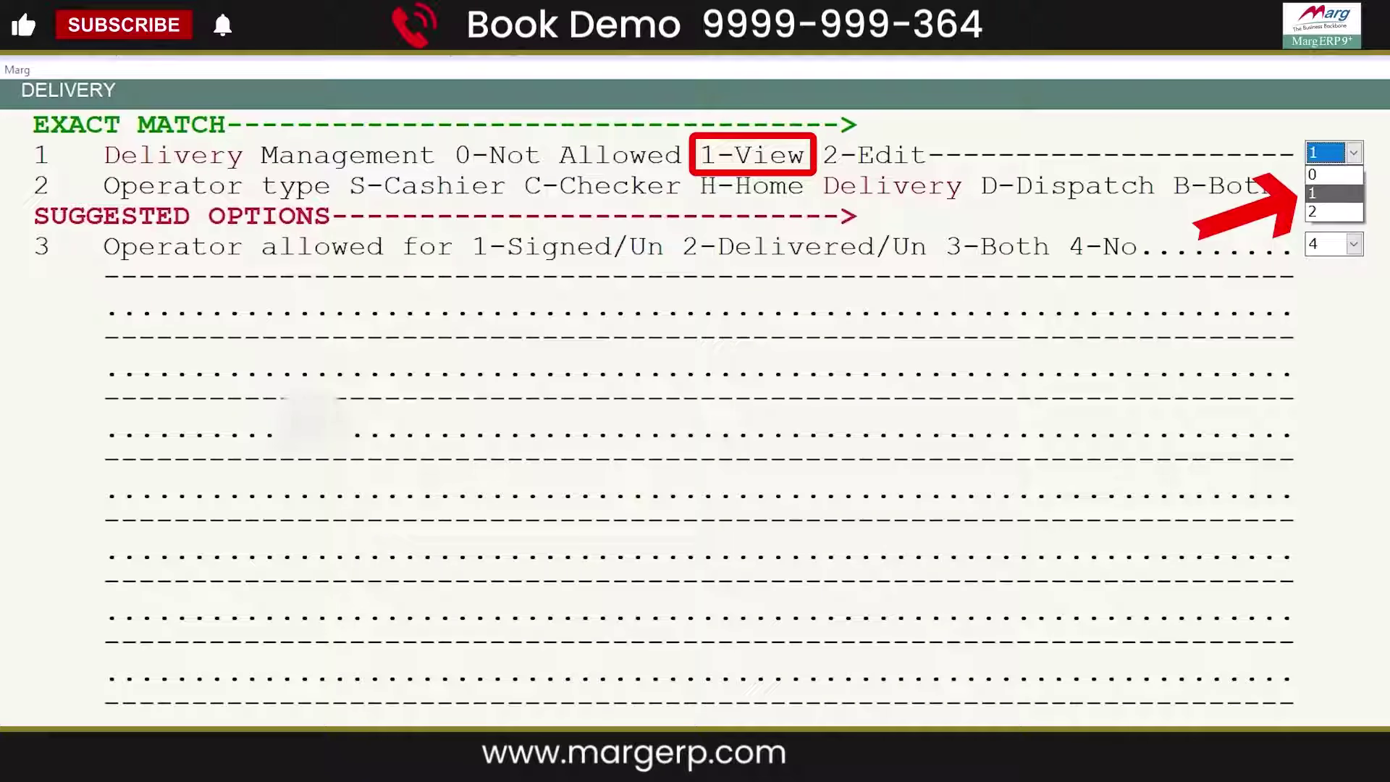
key("Down")
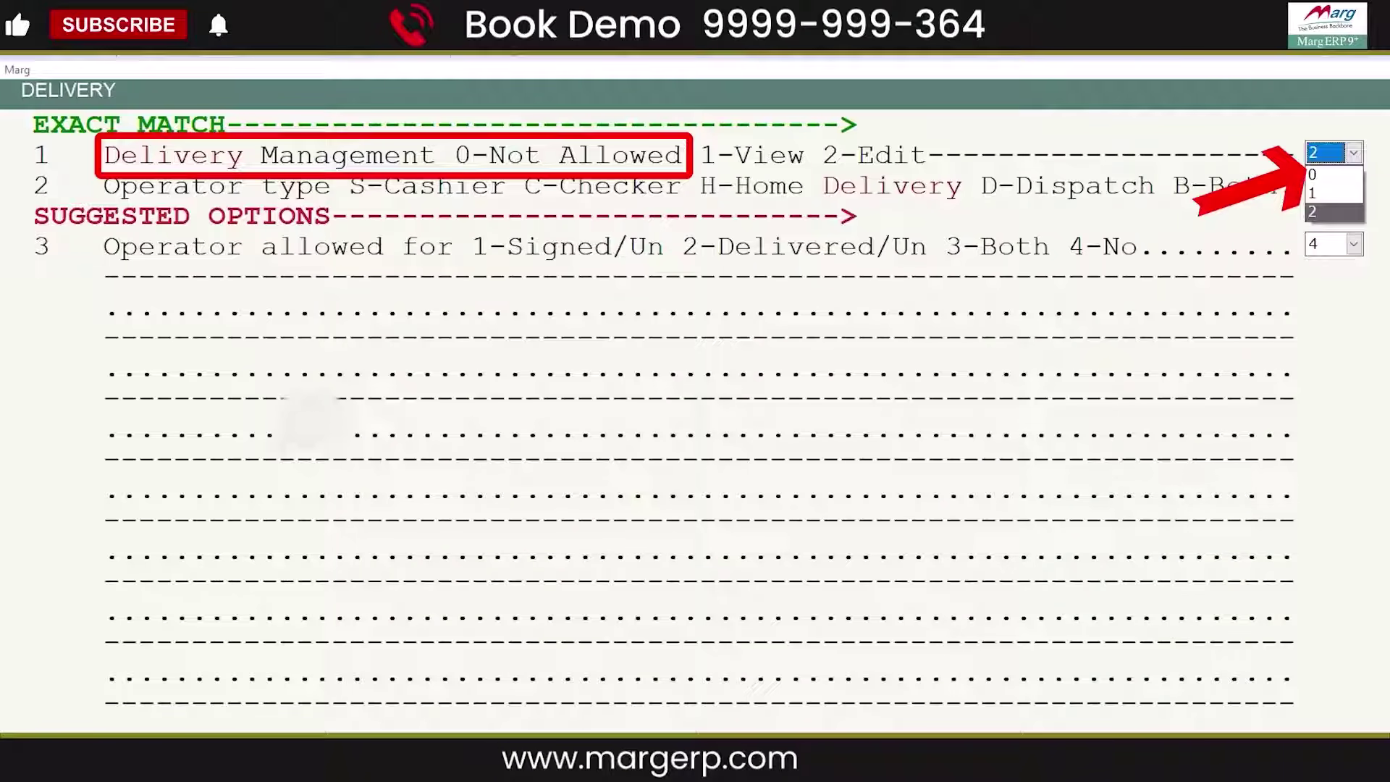
key("Return")
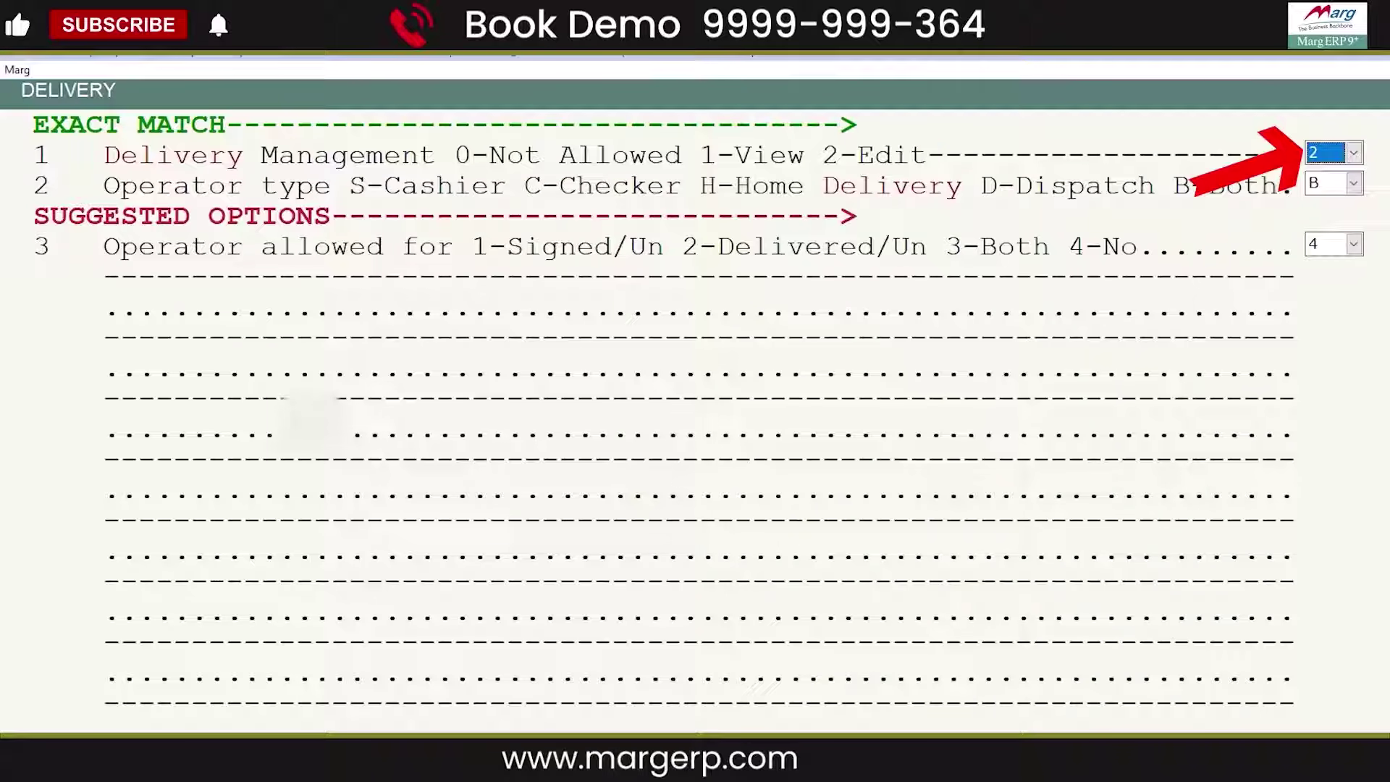
key("Escape")
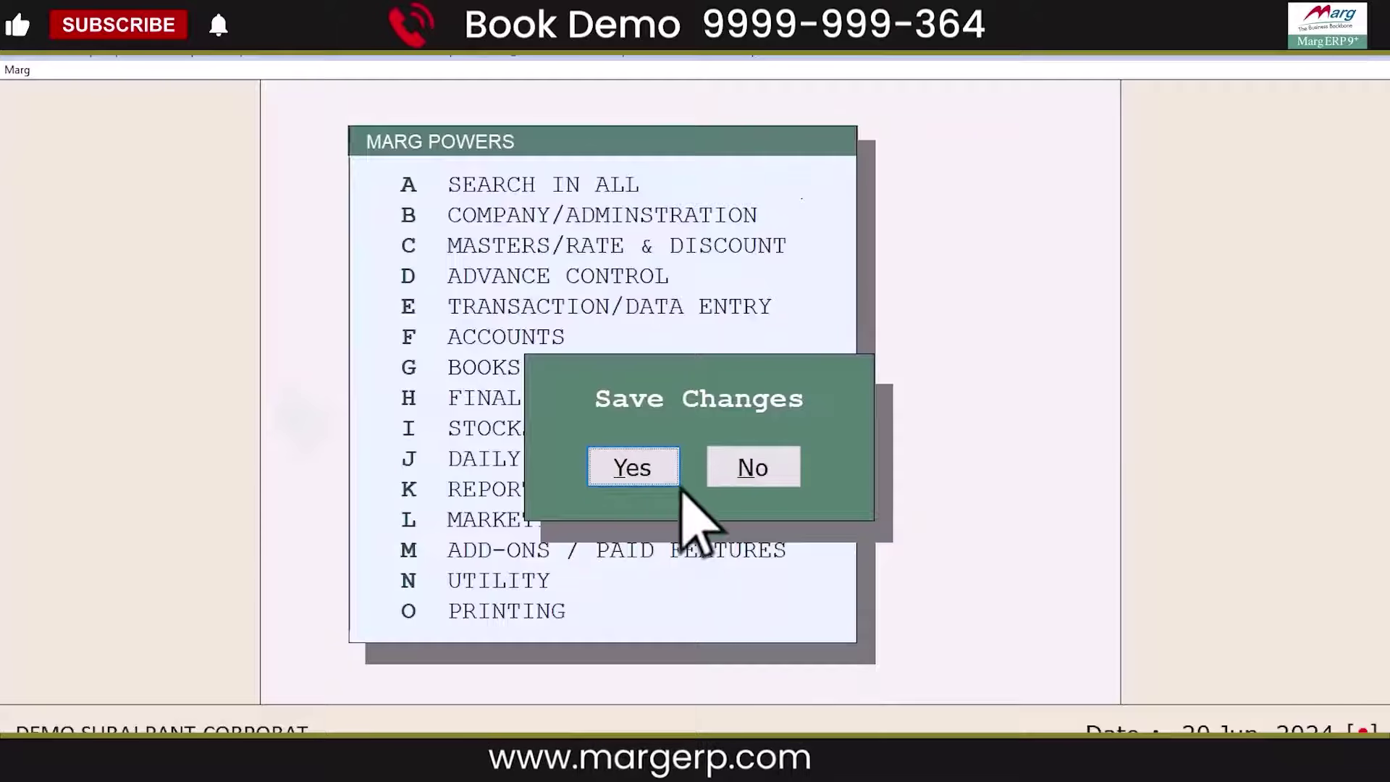
left_click(650, 463)
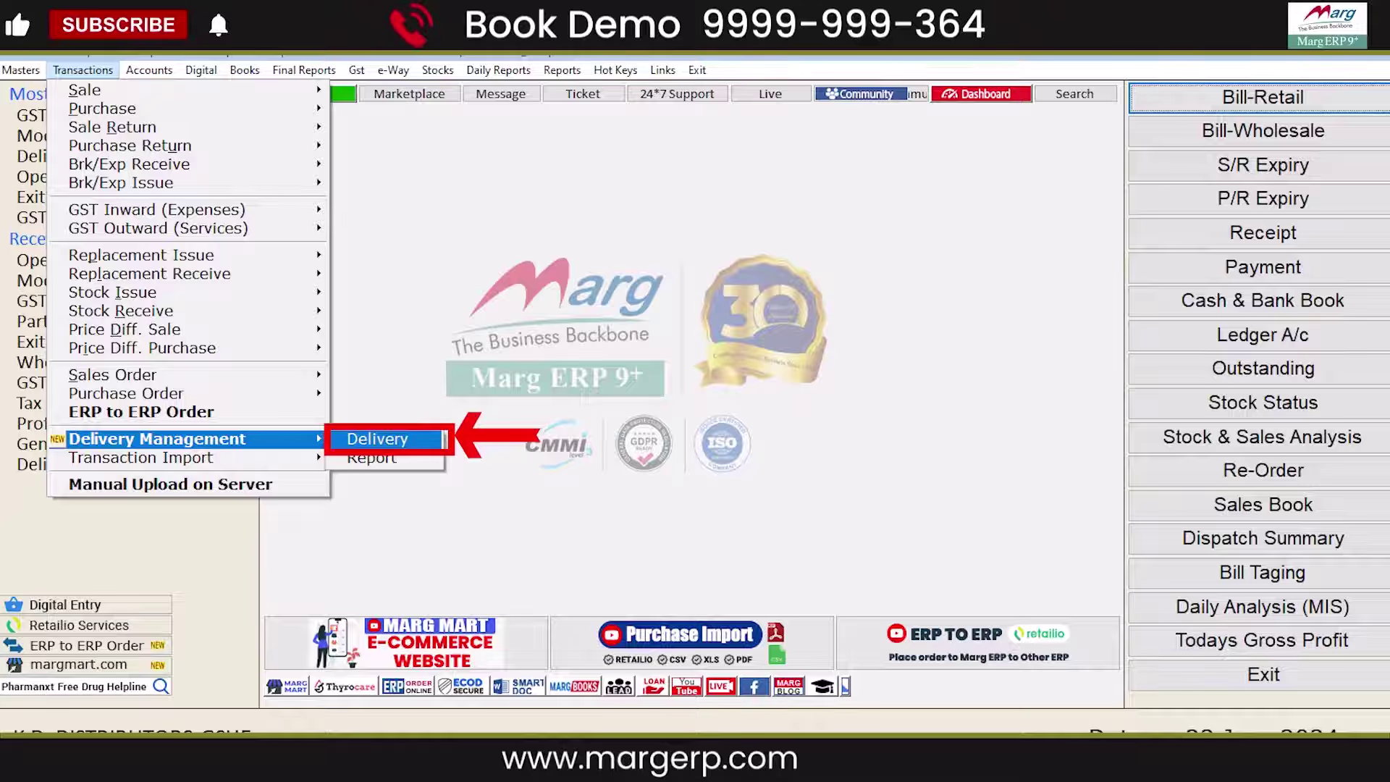
- Open Transactions > Delivery Management > Delivery
key("Return")
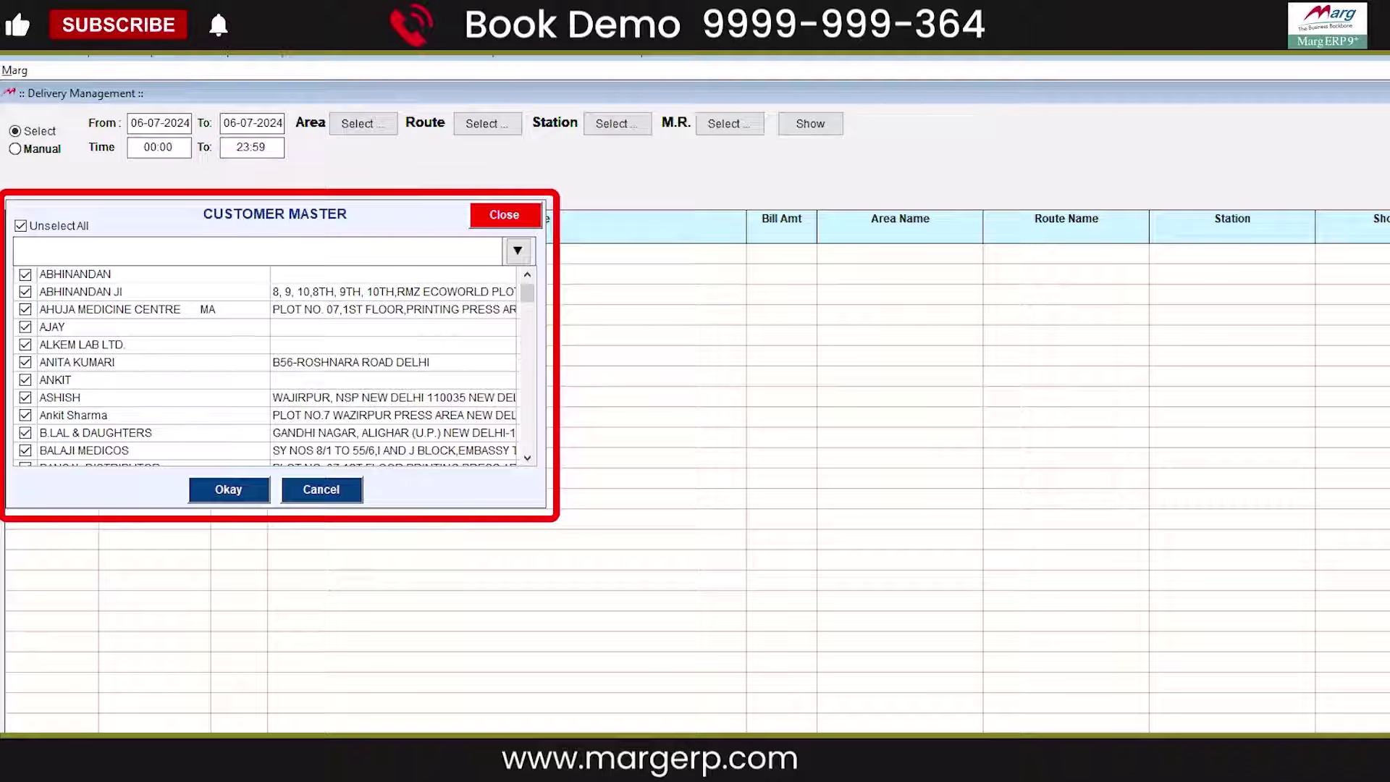
- Close the Customer Master list and preview the Area, Route, Station and M.R. filters unchanged
left_click(516, 223)
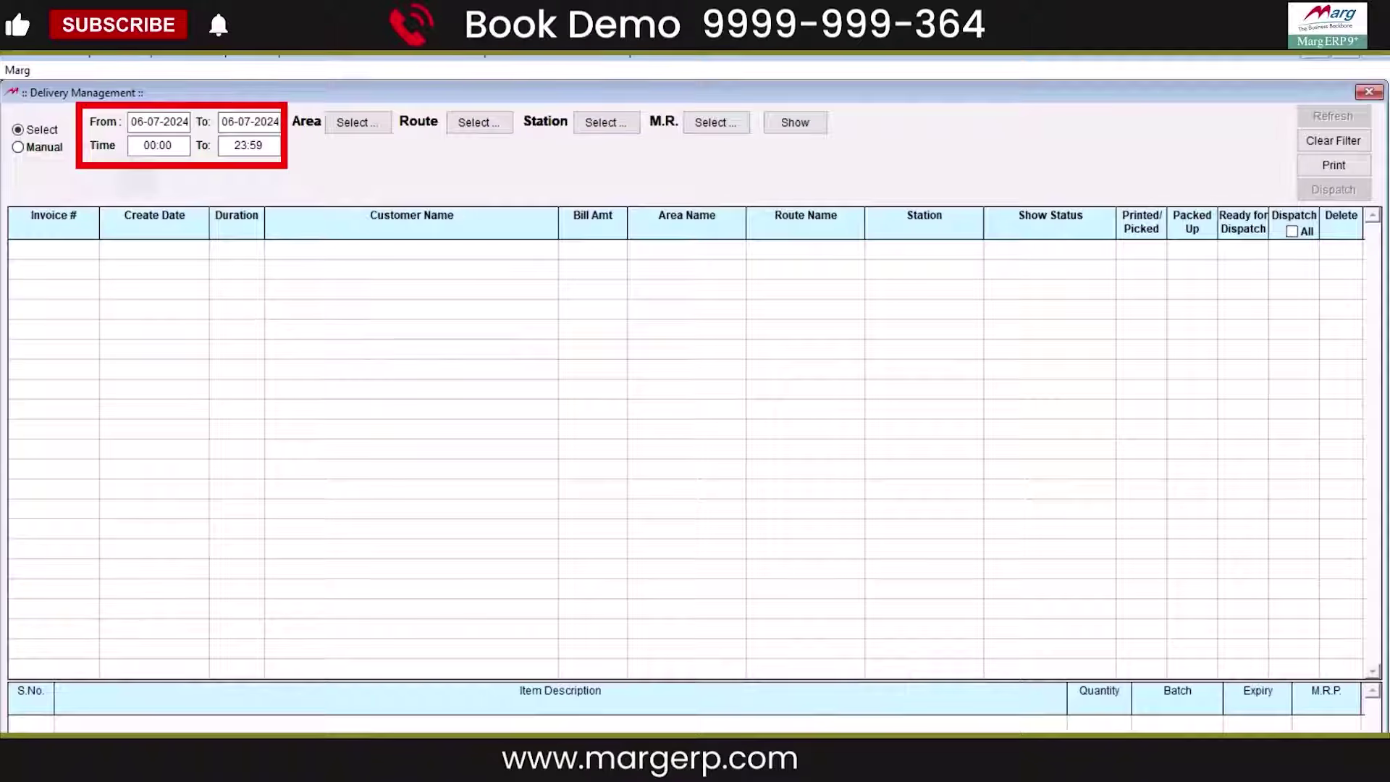
left_click(346, 125)
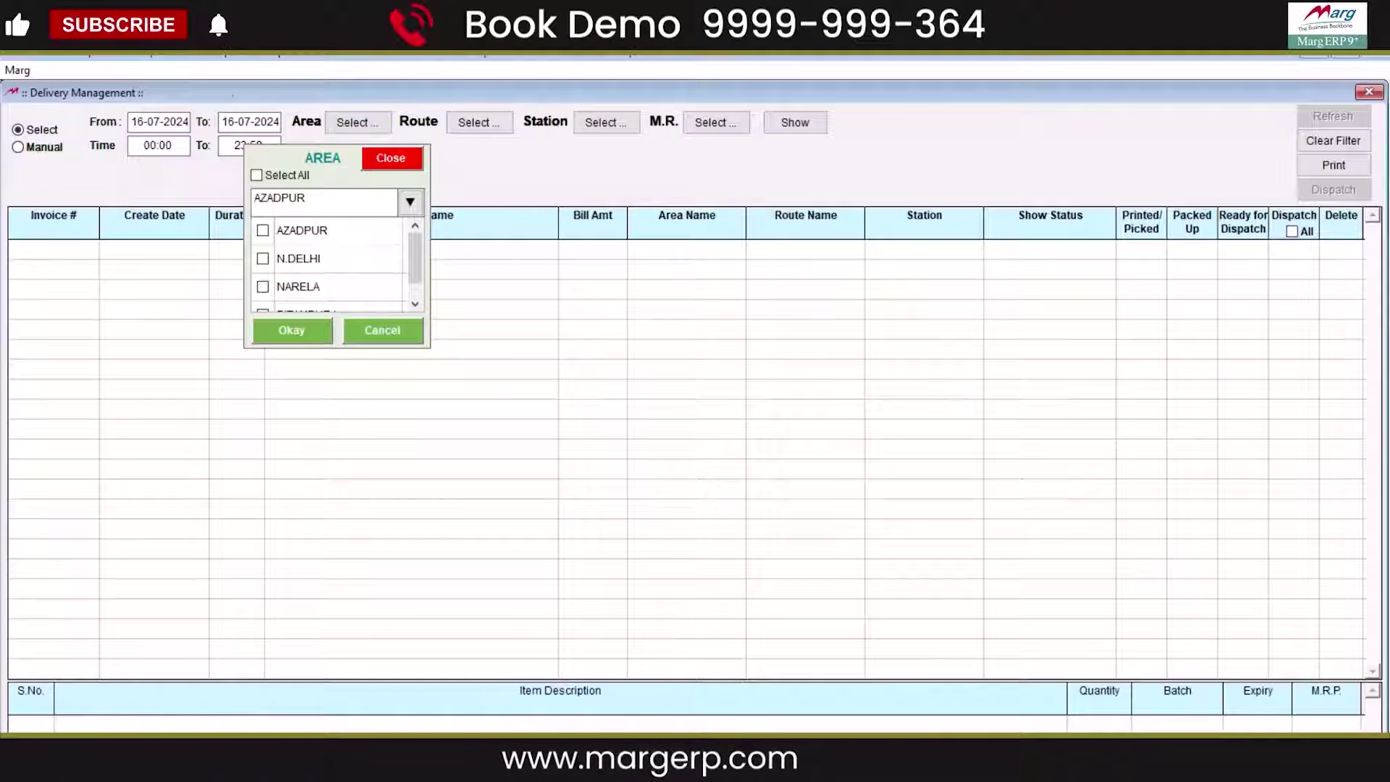
left_click(477, 125)
left_click(605, 123)
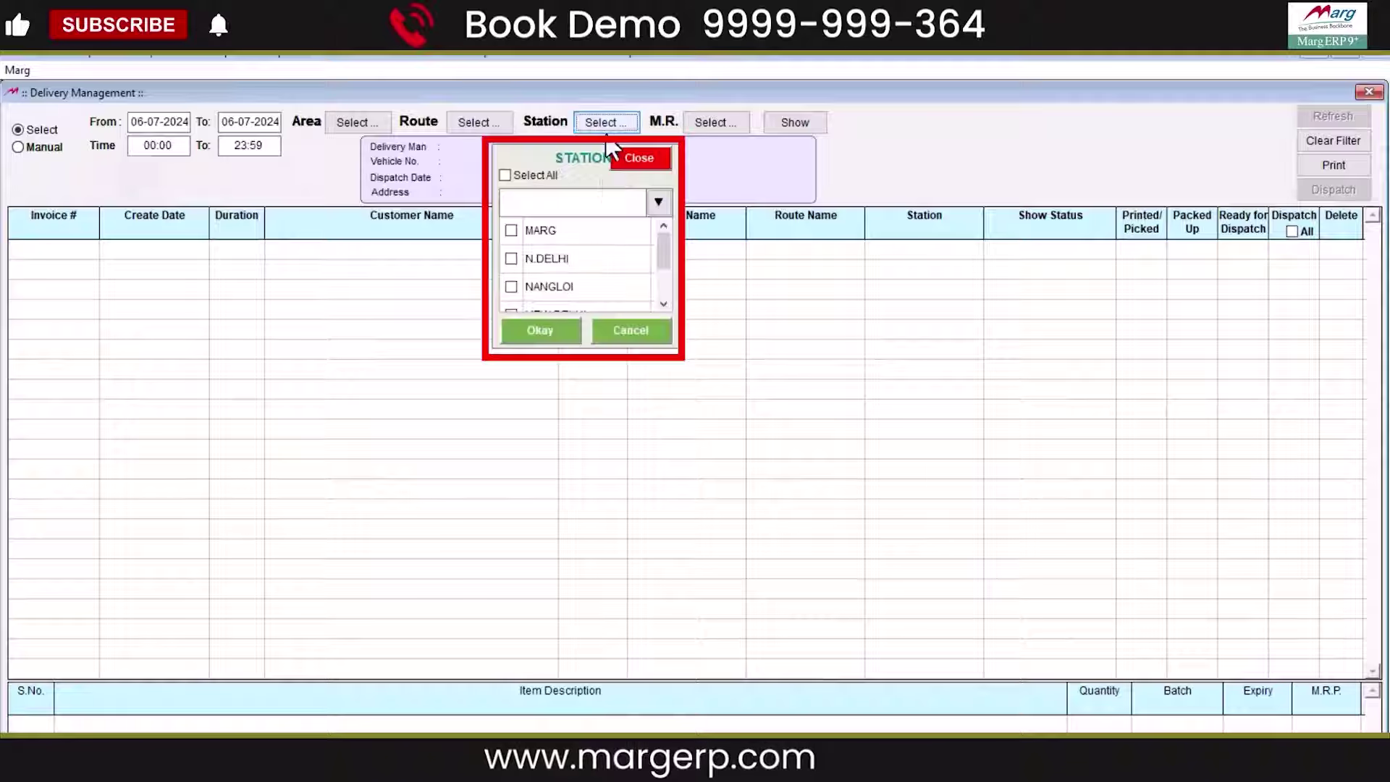
left_click(724, 125)
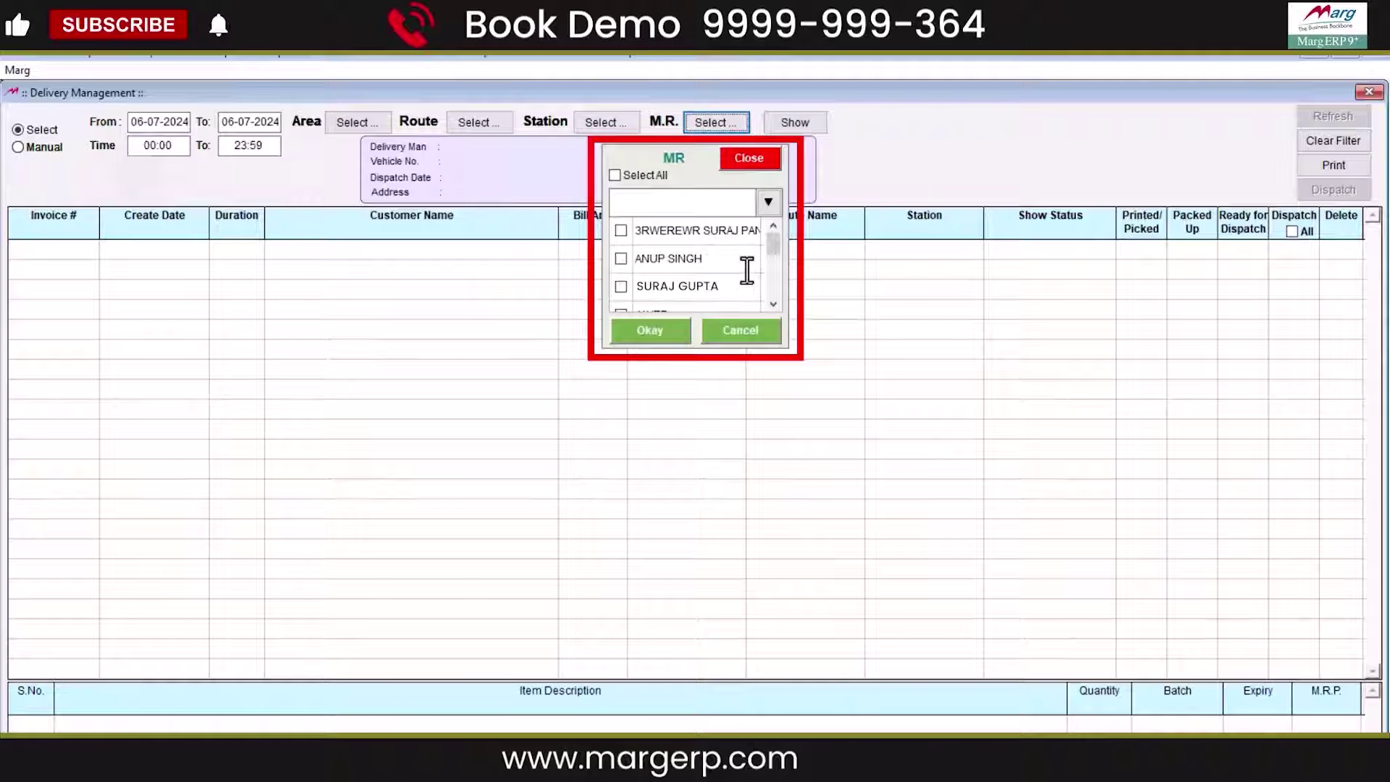
left_click(744, 339)
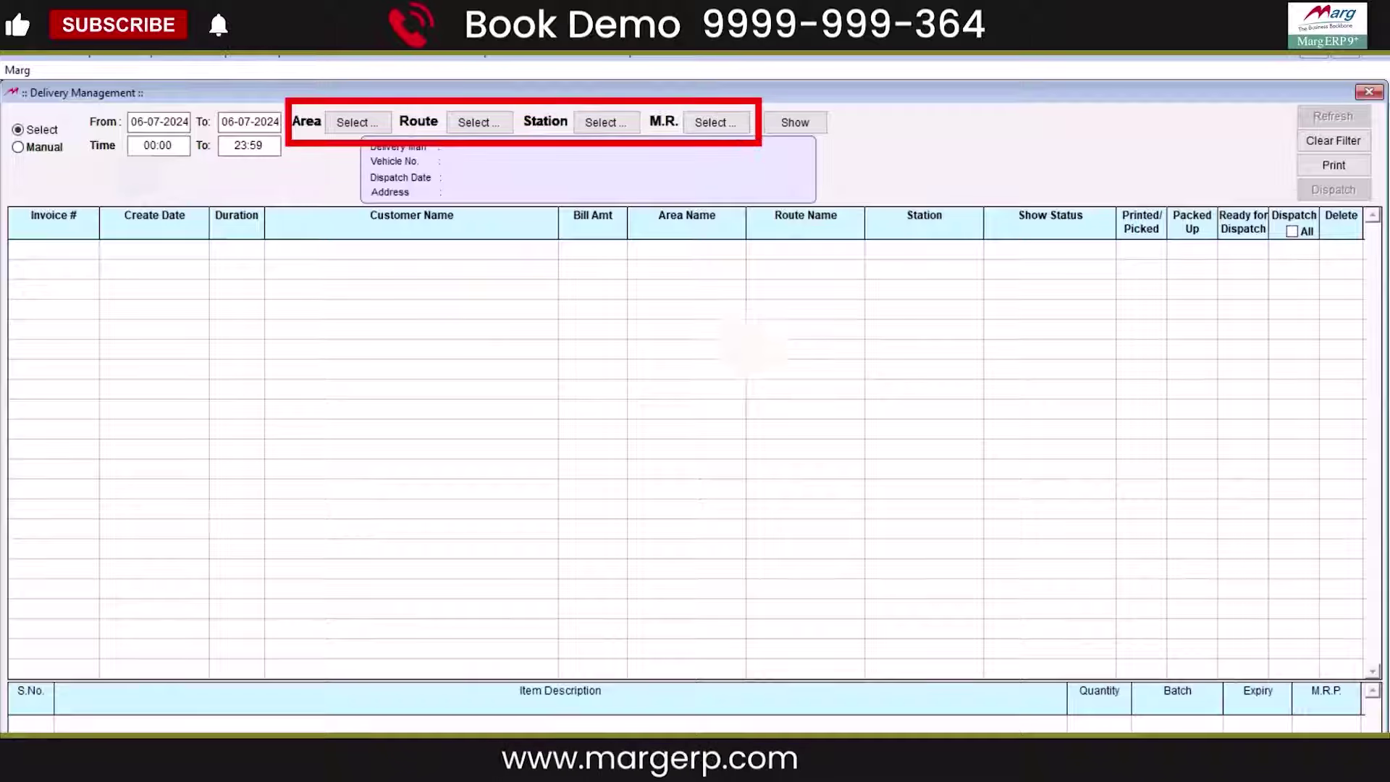
- Load July 2024's invoices and view the status history of invoice A000598
left_click(802, 121)
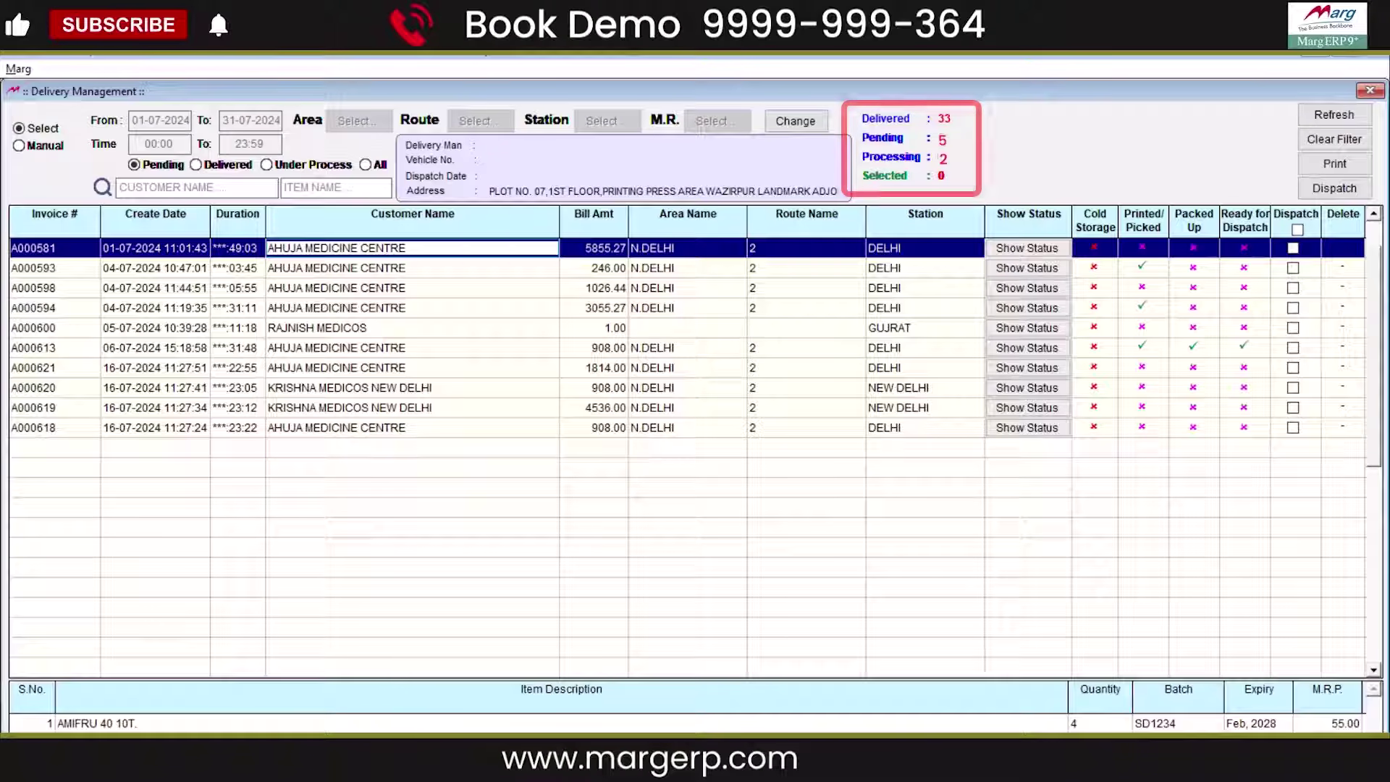
left_click(1057, 290)
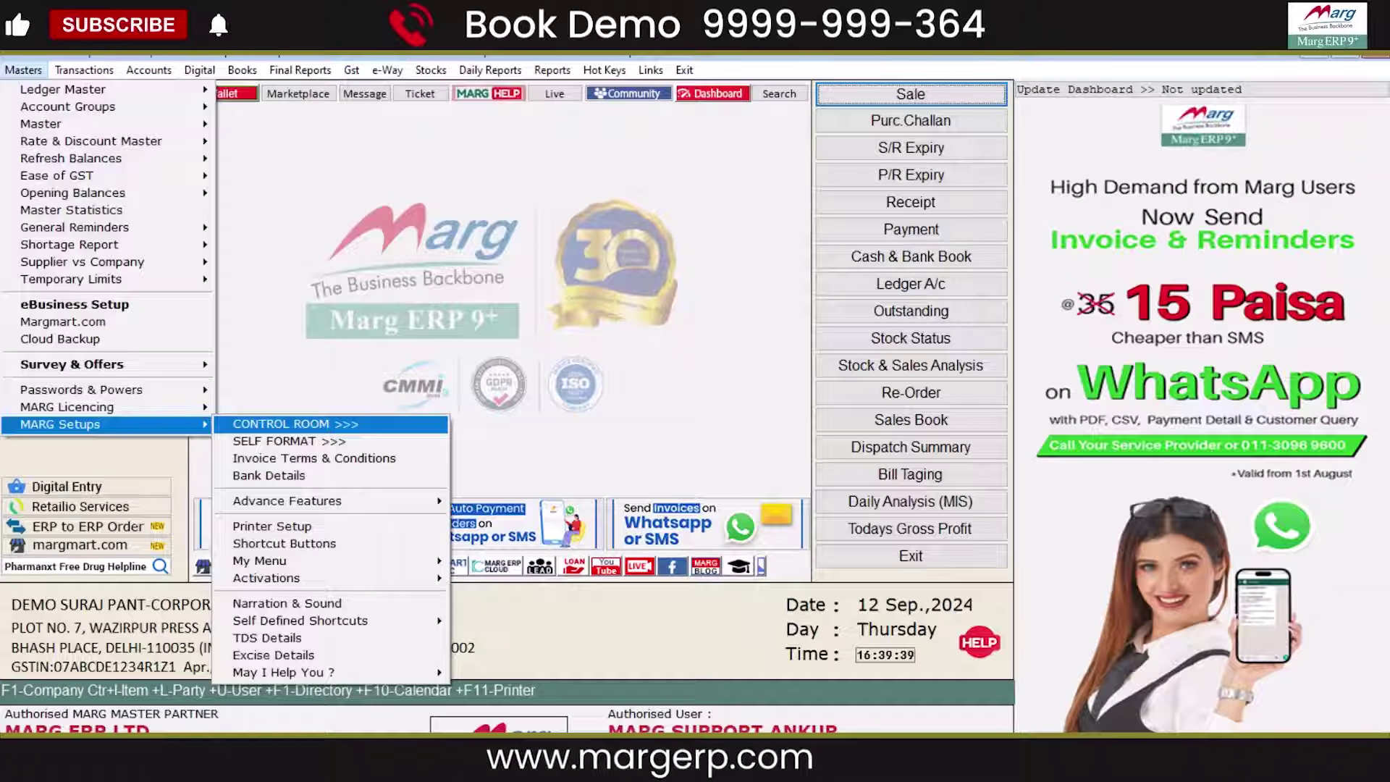
- In Control Room, search DELIVERY and set Delivery Management to 0-Without Dispatch Management
key("Return")
key("Return")
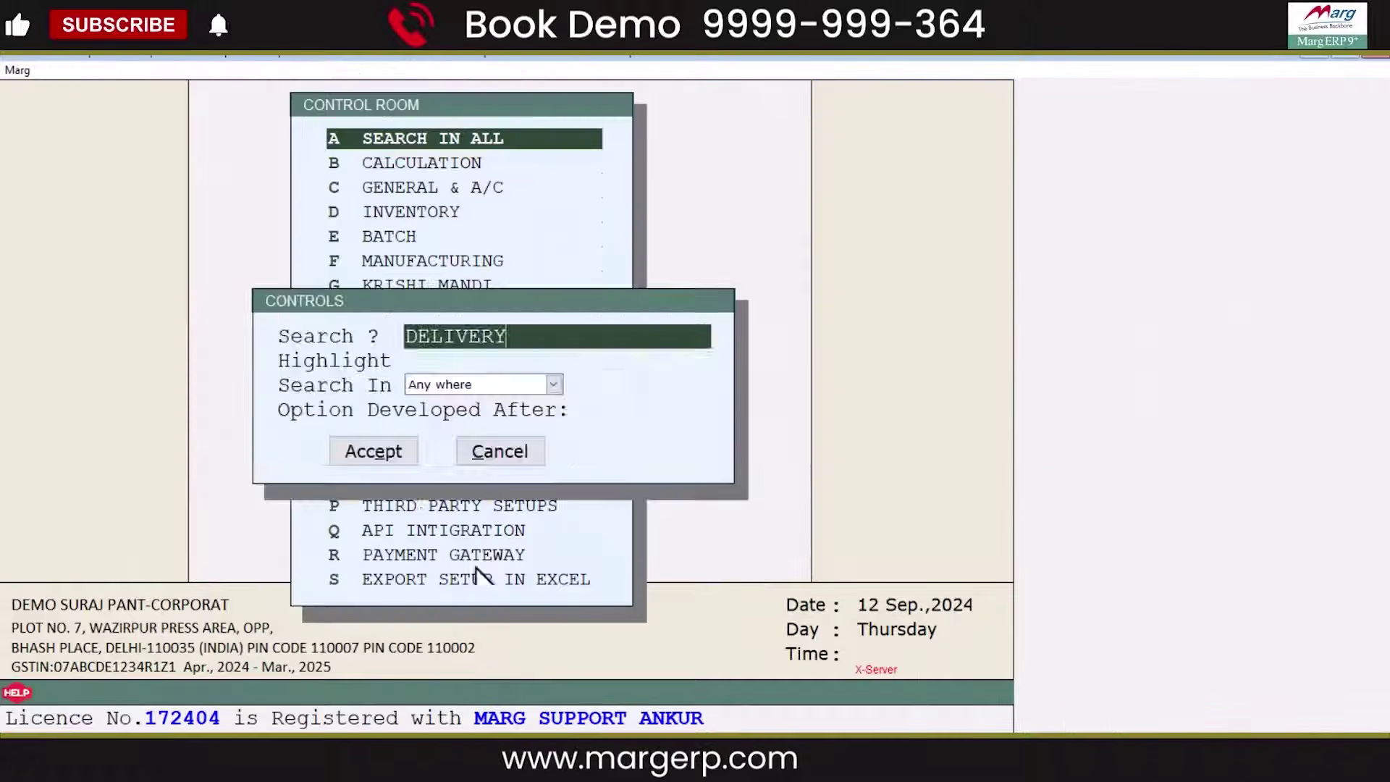
left_click(366, 448)
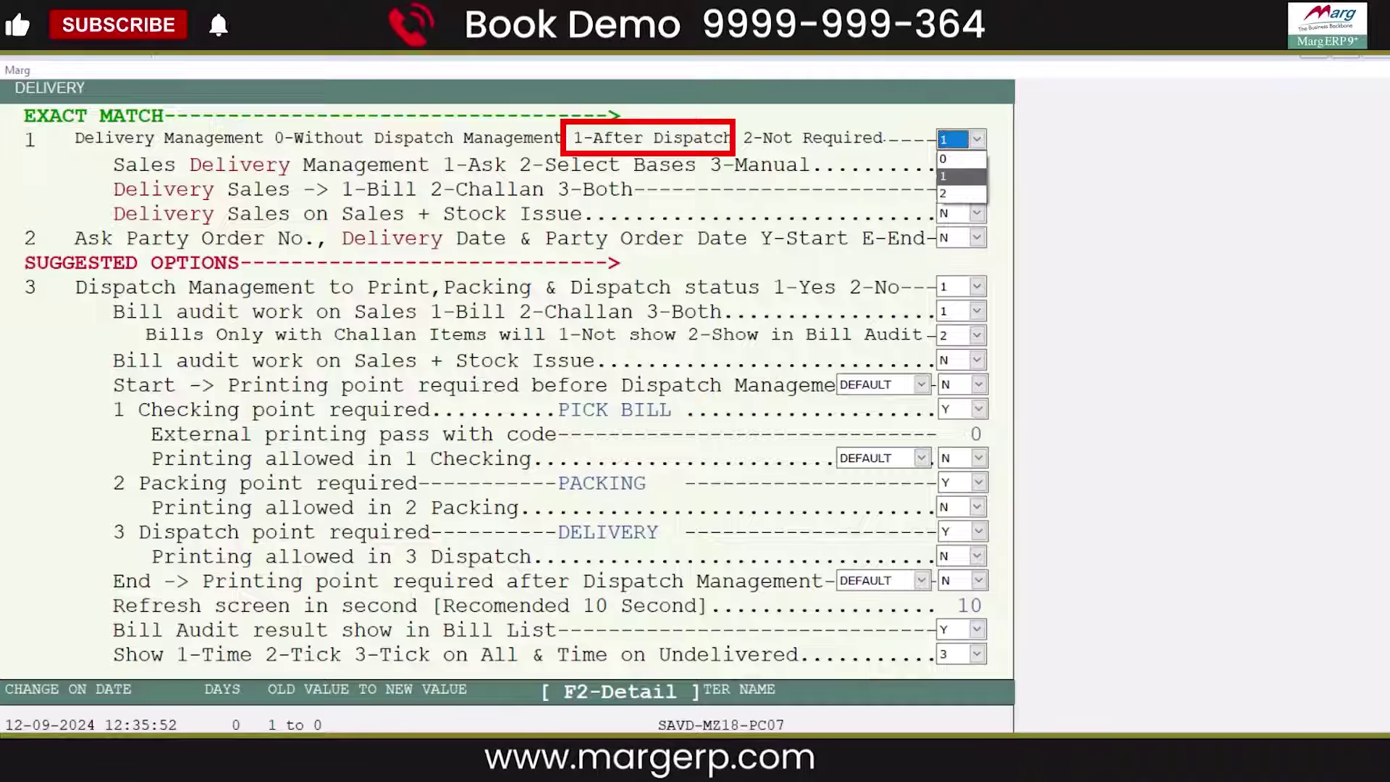
key("Up")
key("Return")
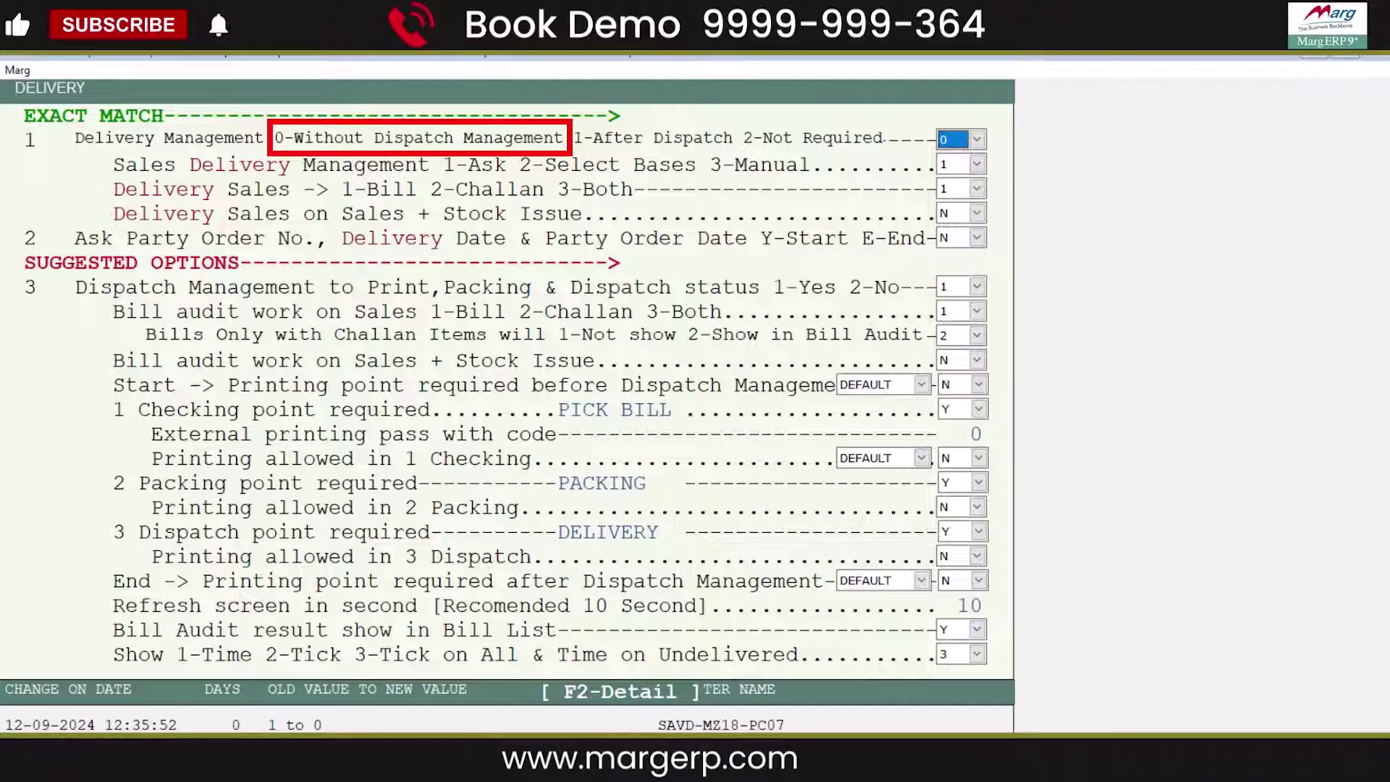
key("Escape")
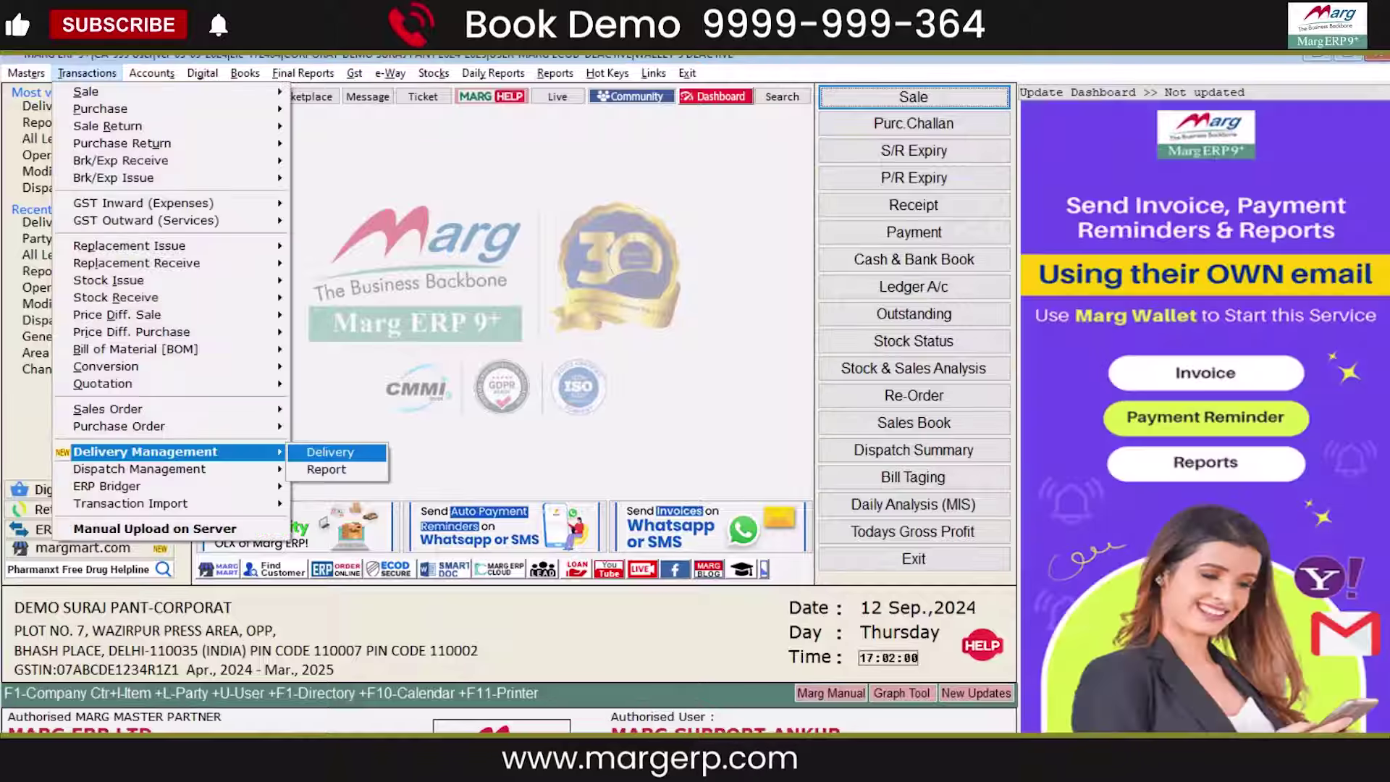
- Tick invoices A000593 and A000598 for dispatch and enter 5 packets, 2 cartons, date 12-09-2024
key("Return")
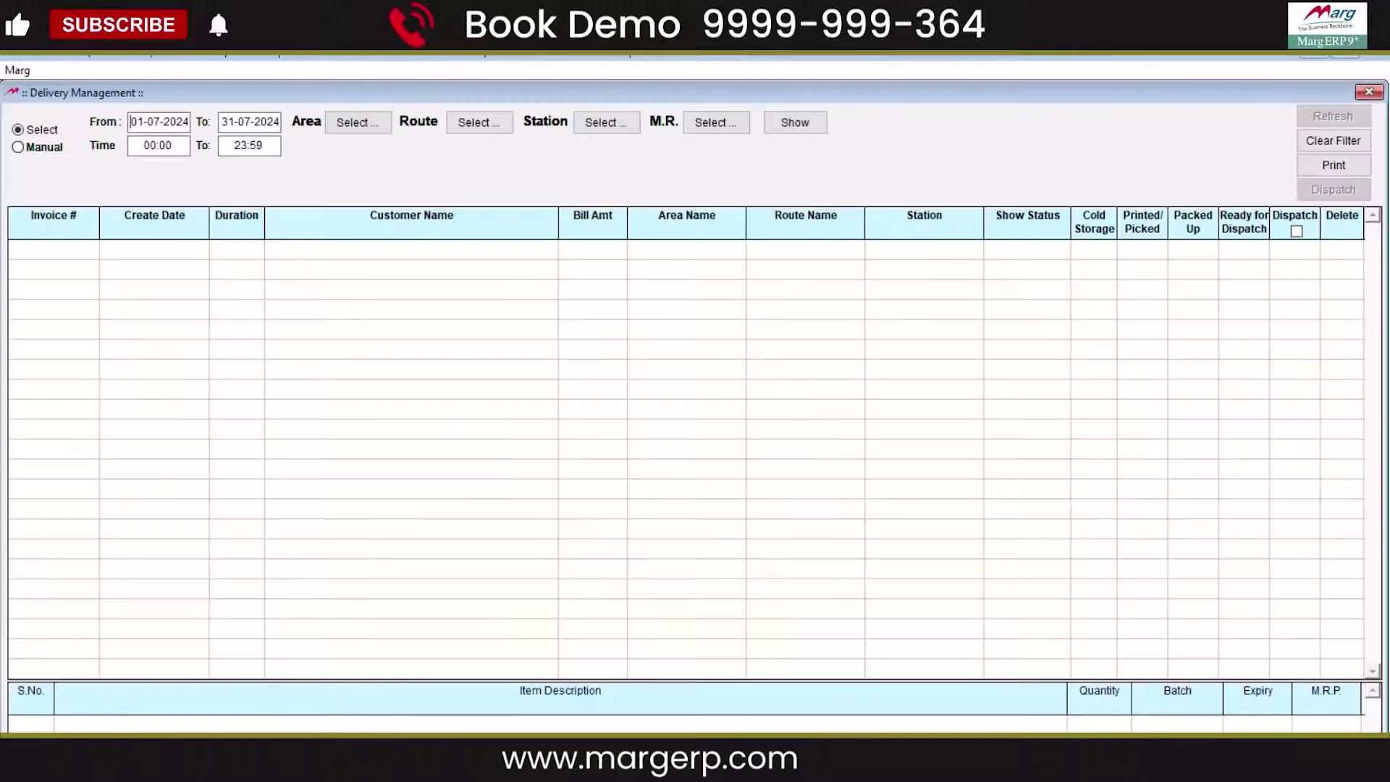
left_click(792, 123)
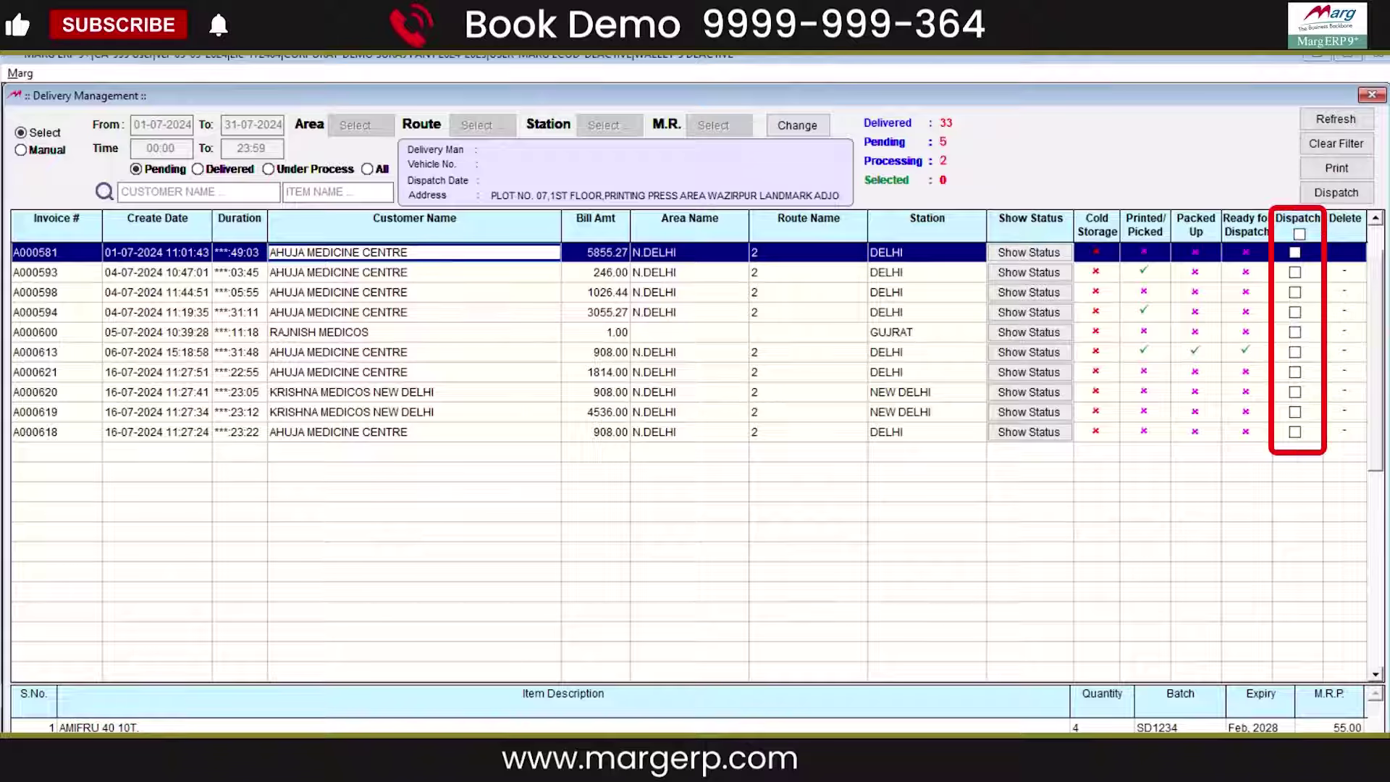
left_click(1294, 272)
left_click(1294, 292)
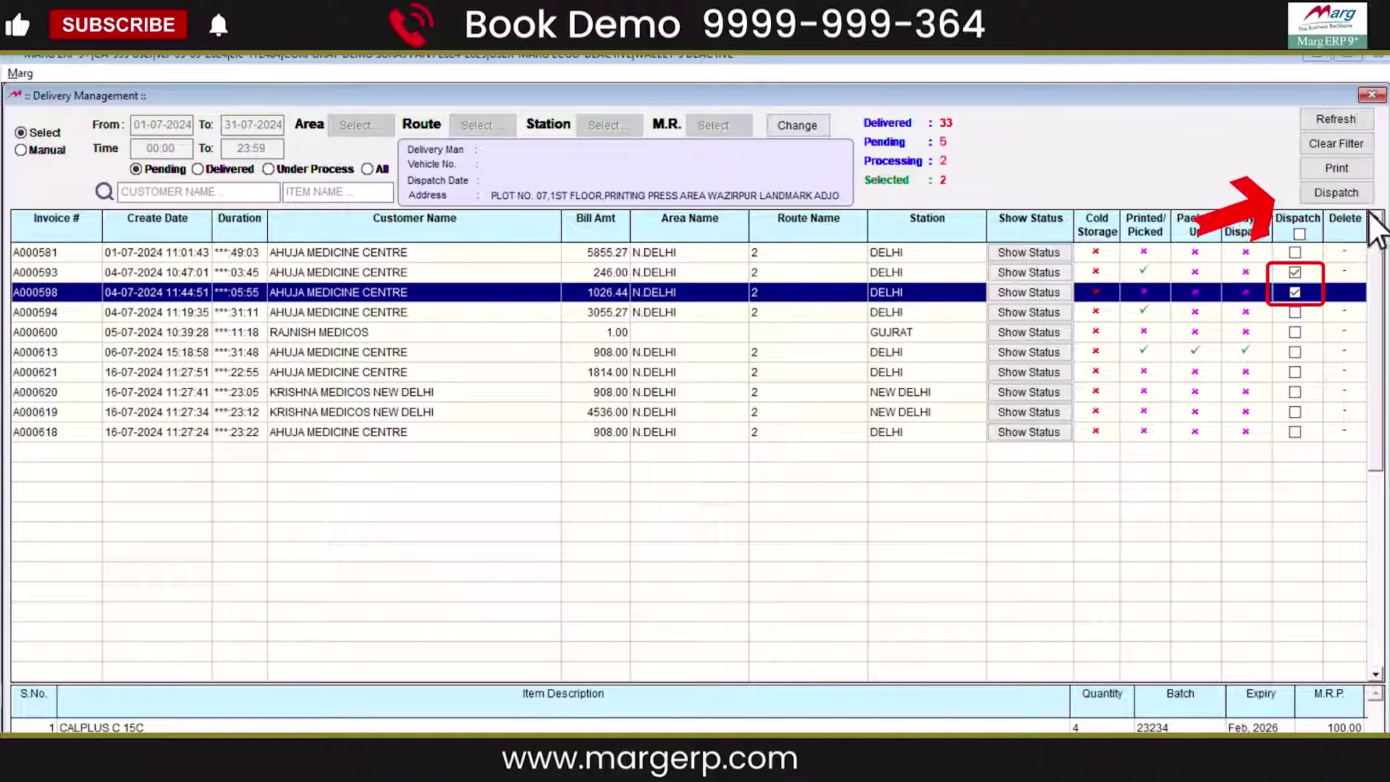
left_click(1347, 189)
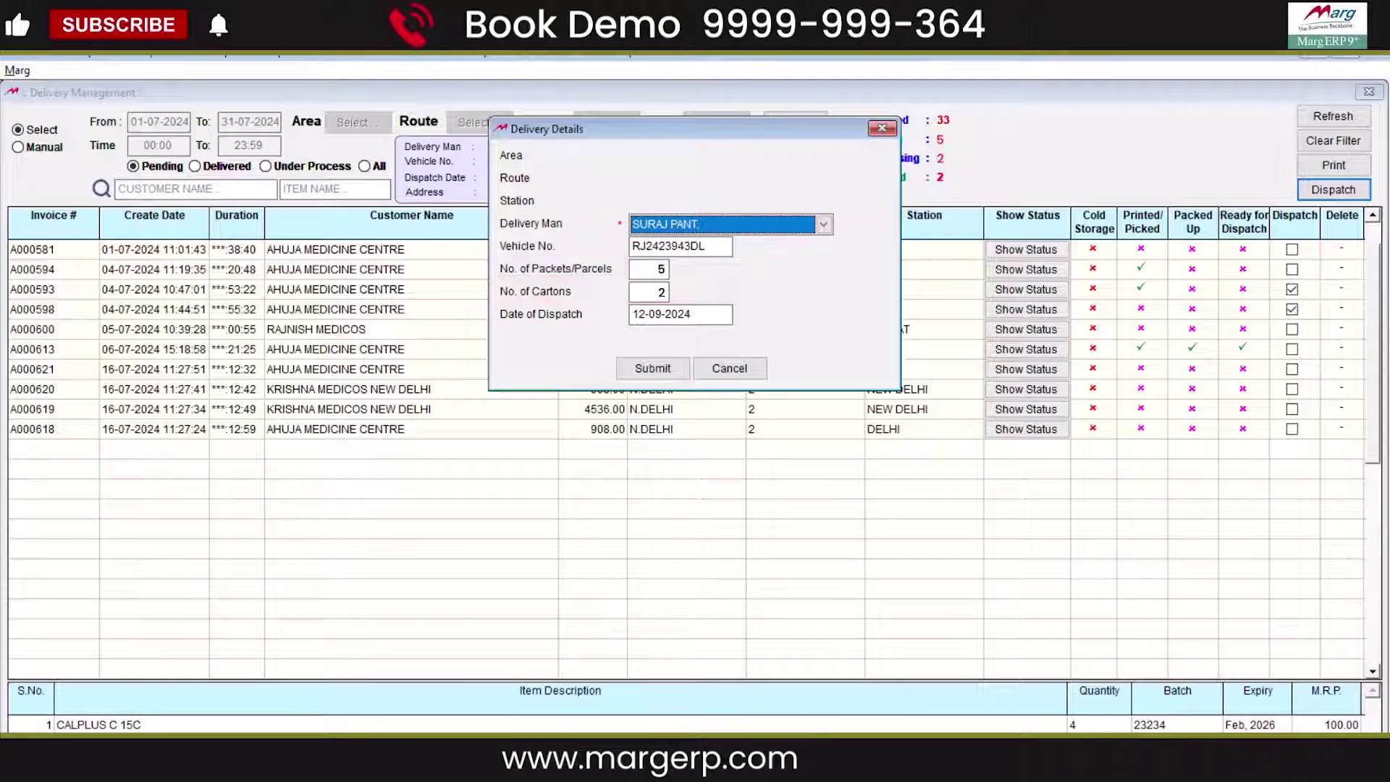
- Submit the two bills for dispatch and close the confirmation and delivery windows
left_click(654, 370)
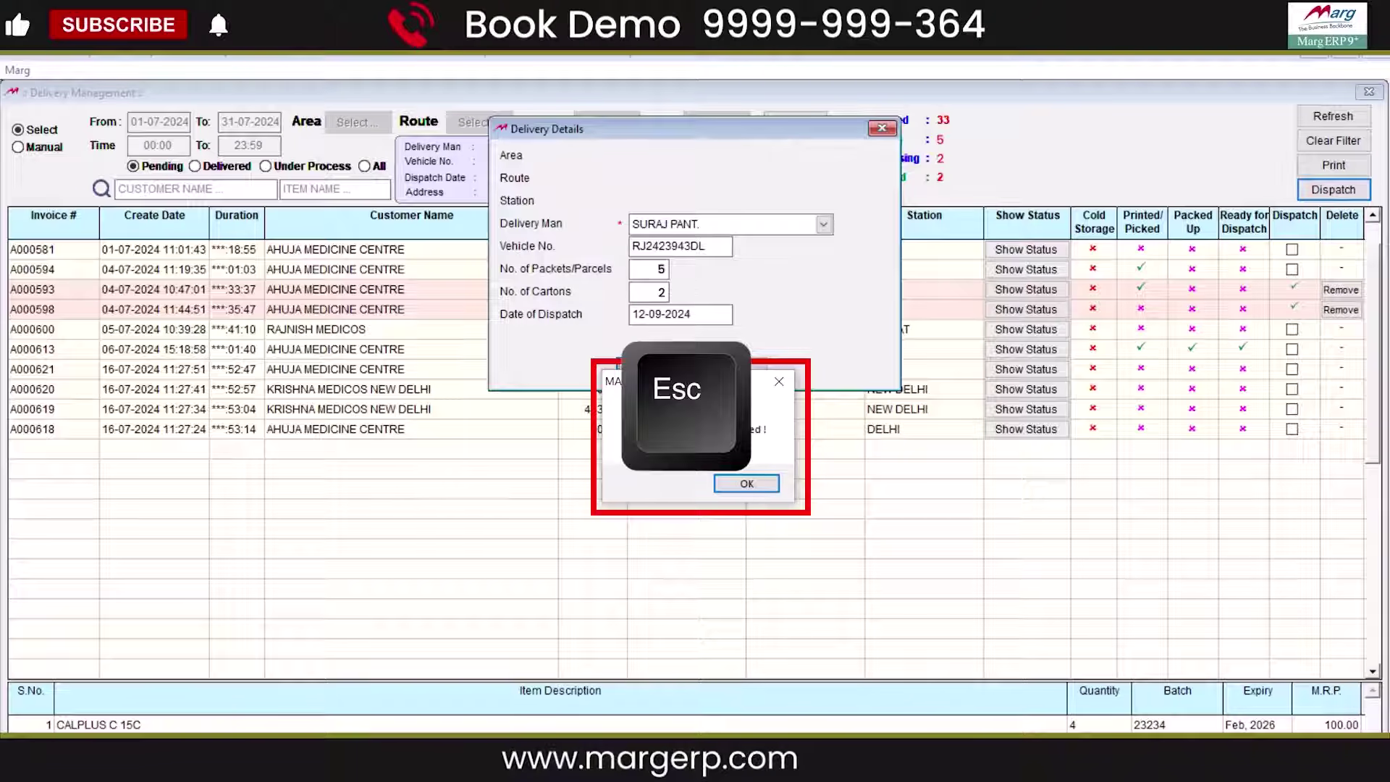
key("Escape")
key("Escape")
key("Escape")
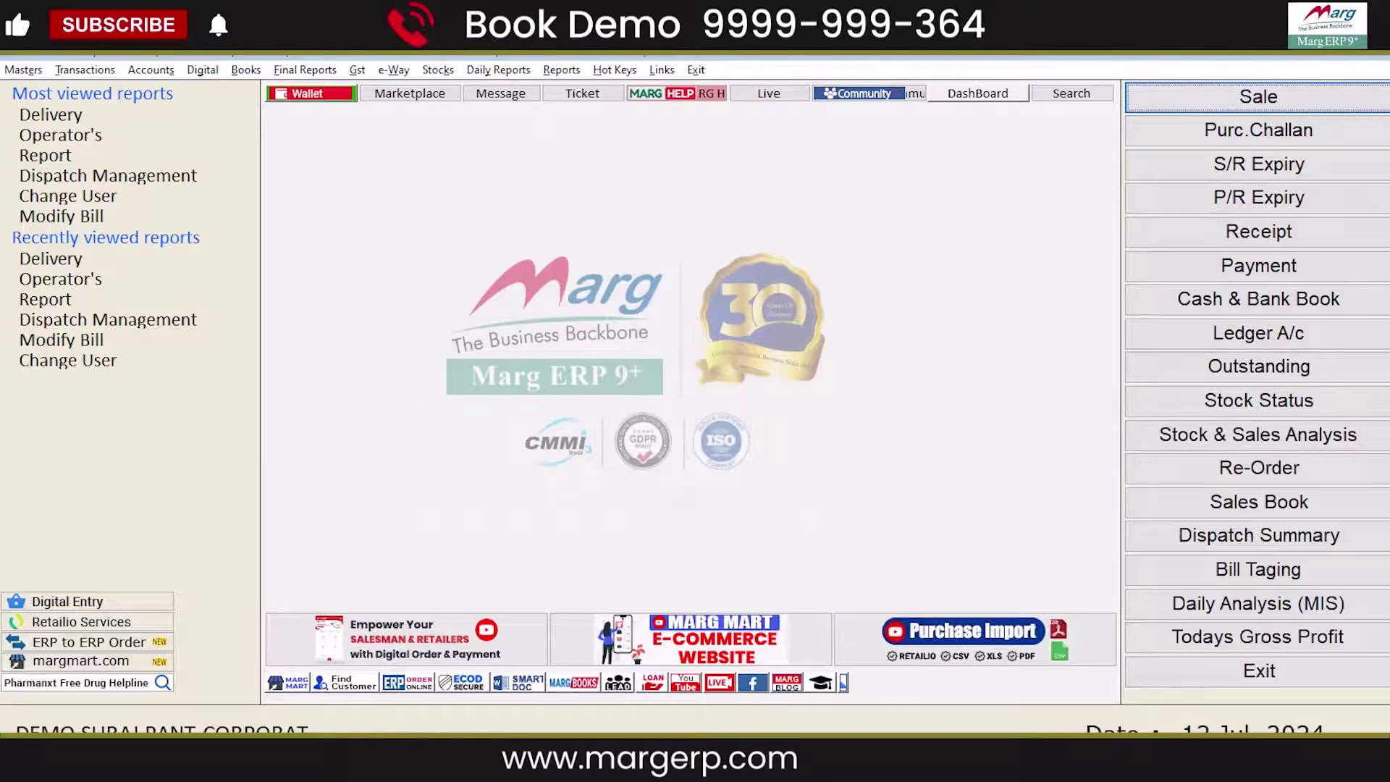
key("alt+t")
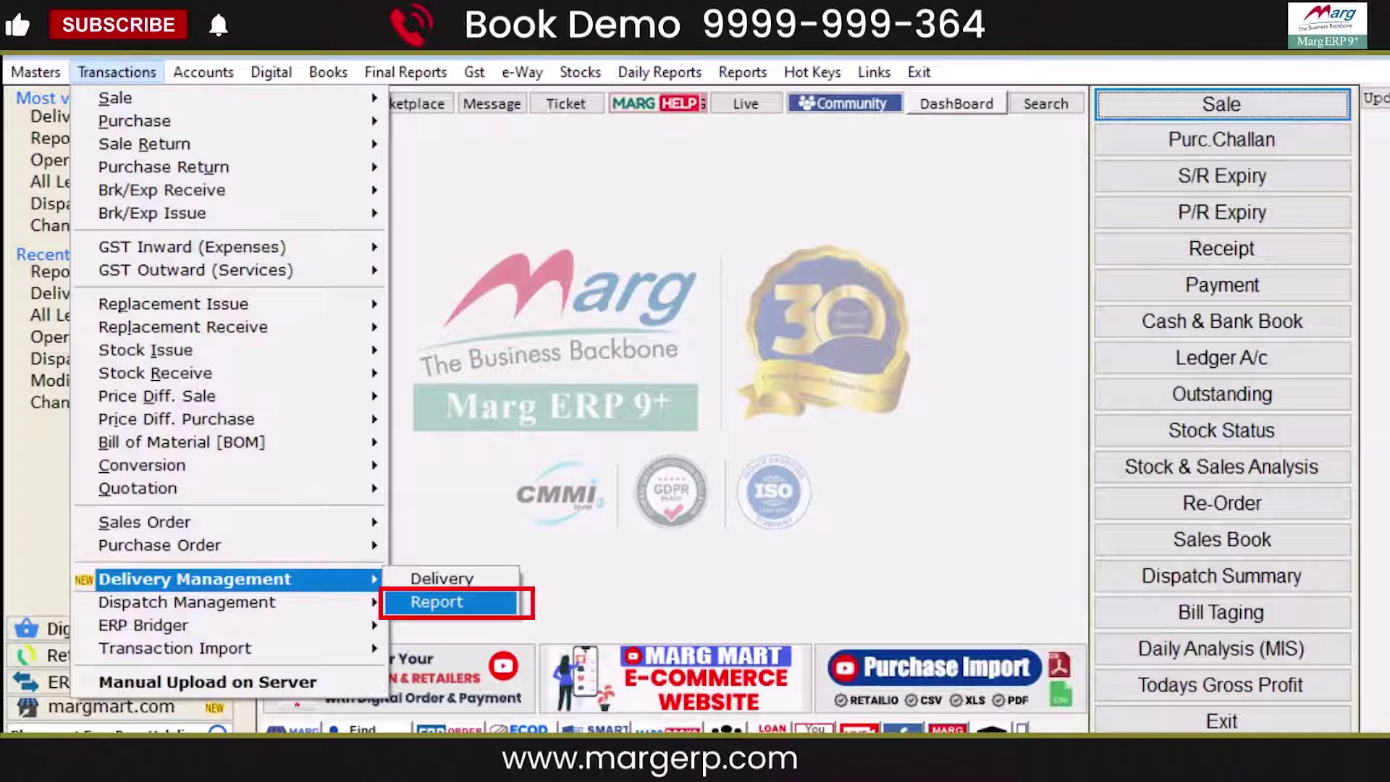
- Show delivery slips from 01-07-2024 to 31-07-2024 and start editing slip 71
key("Return")
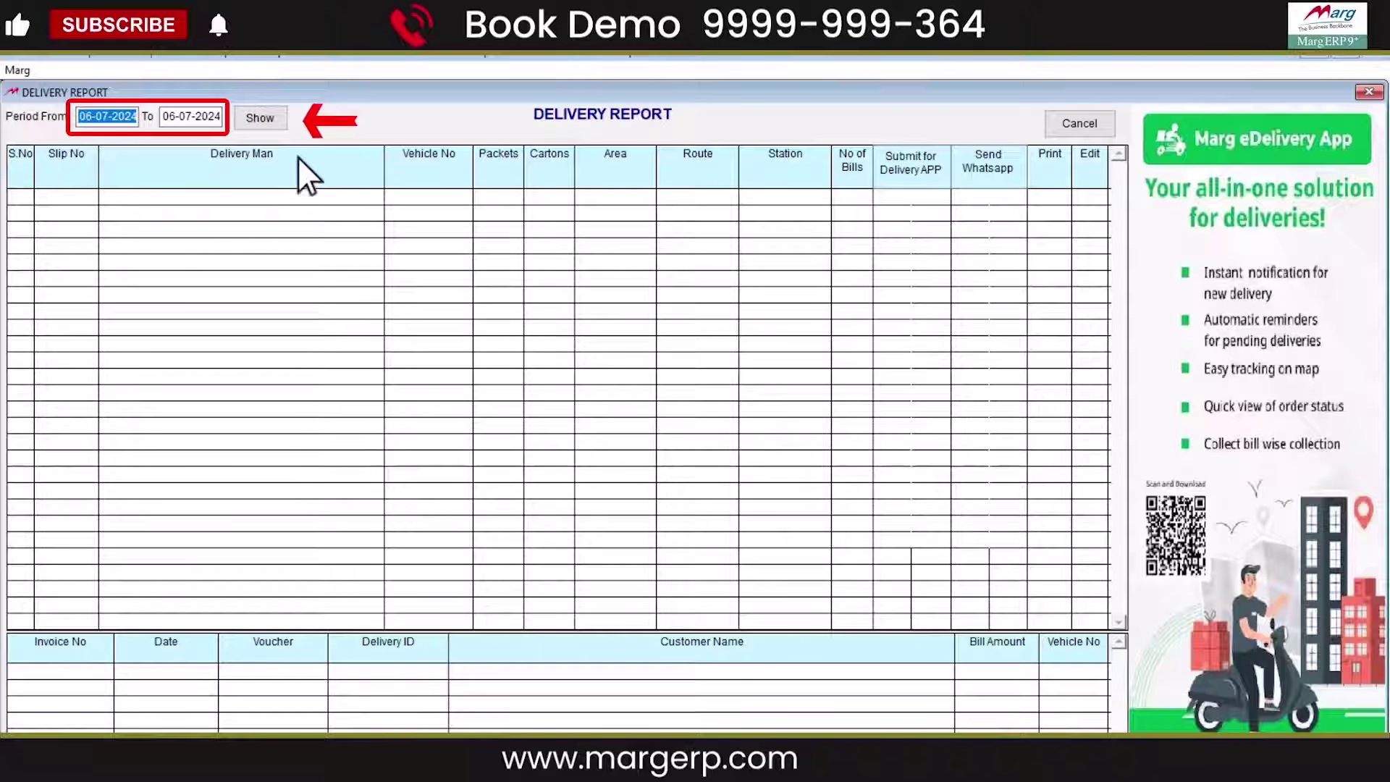
left_click(259, 117)
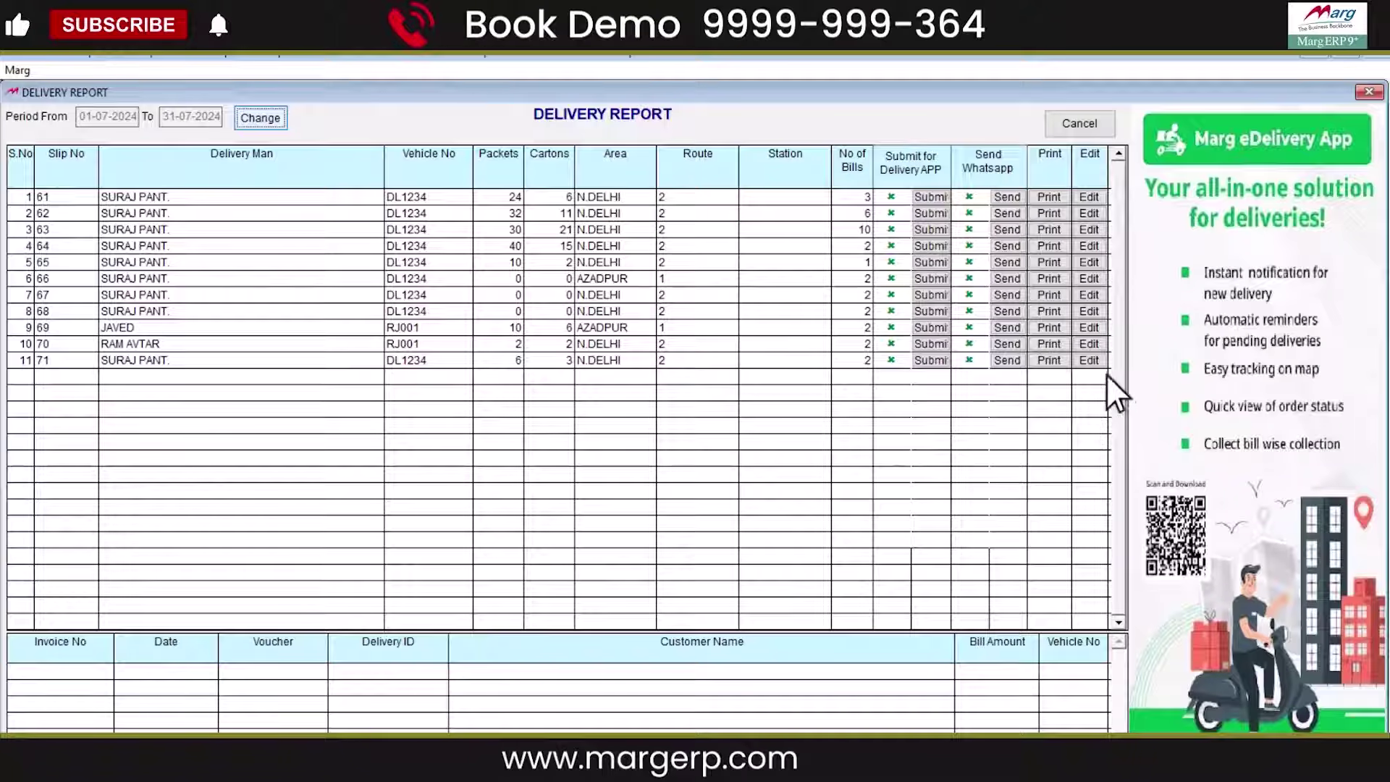
left_click(1089, 360)
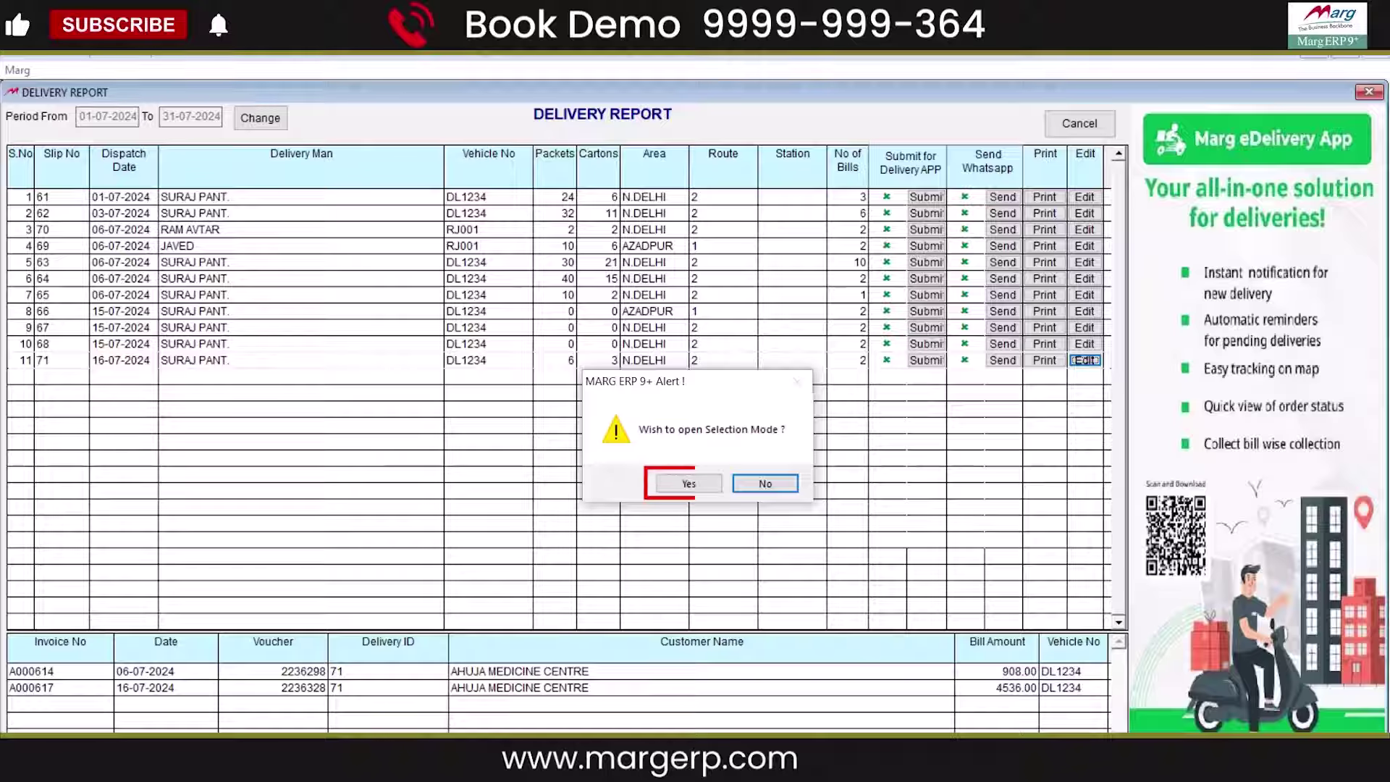
- Accept Selection Mode, then edit, save and finalize the dispatch of slip 71
key("y")
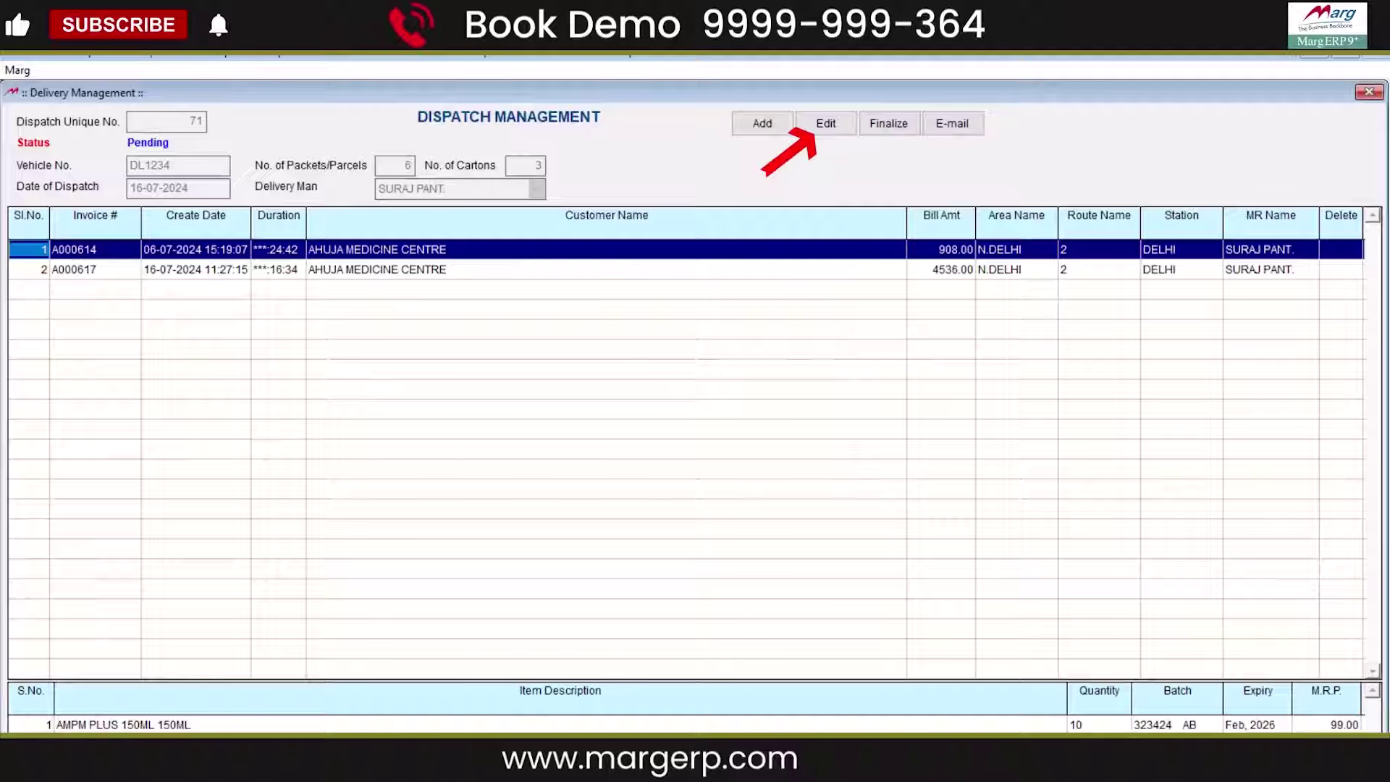
key("alt+e")
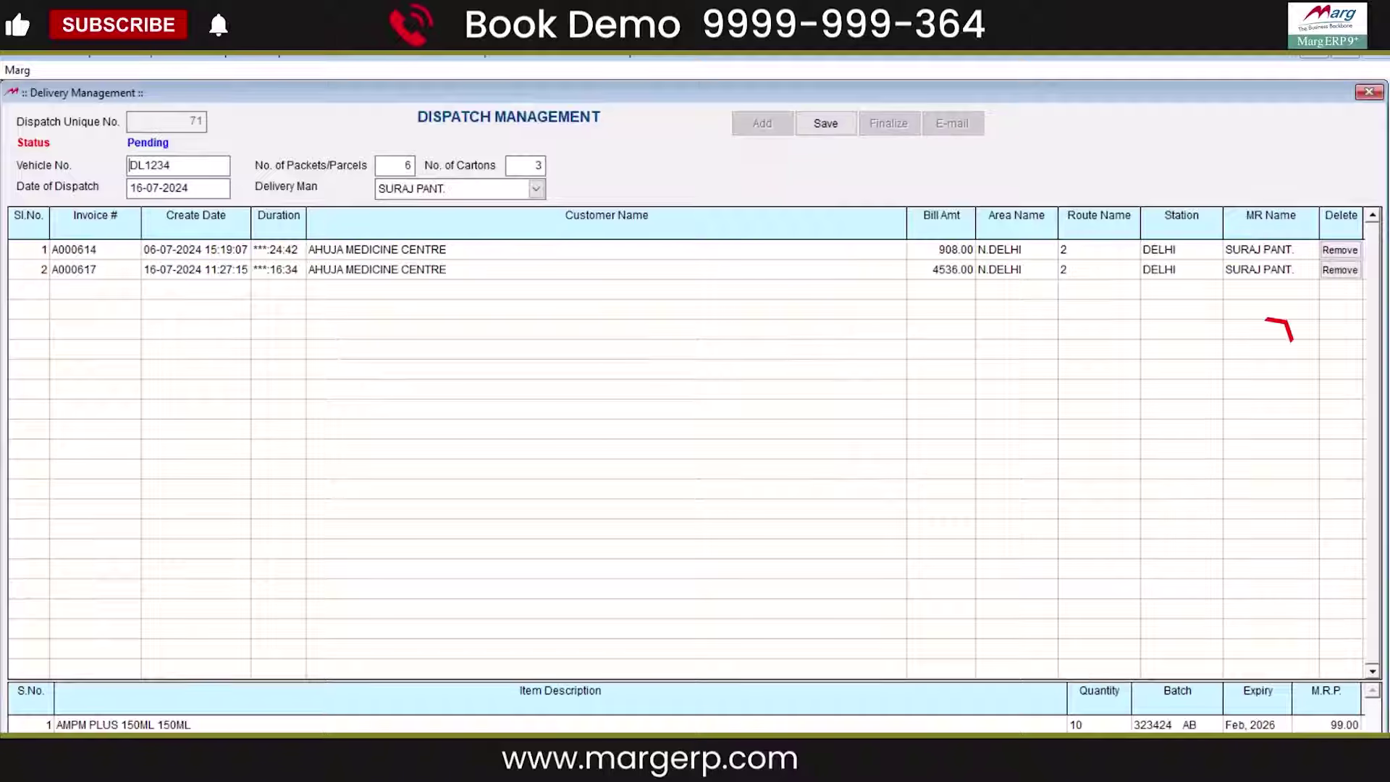
key("alt+s")
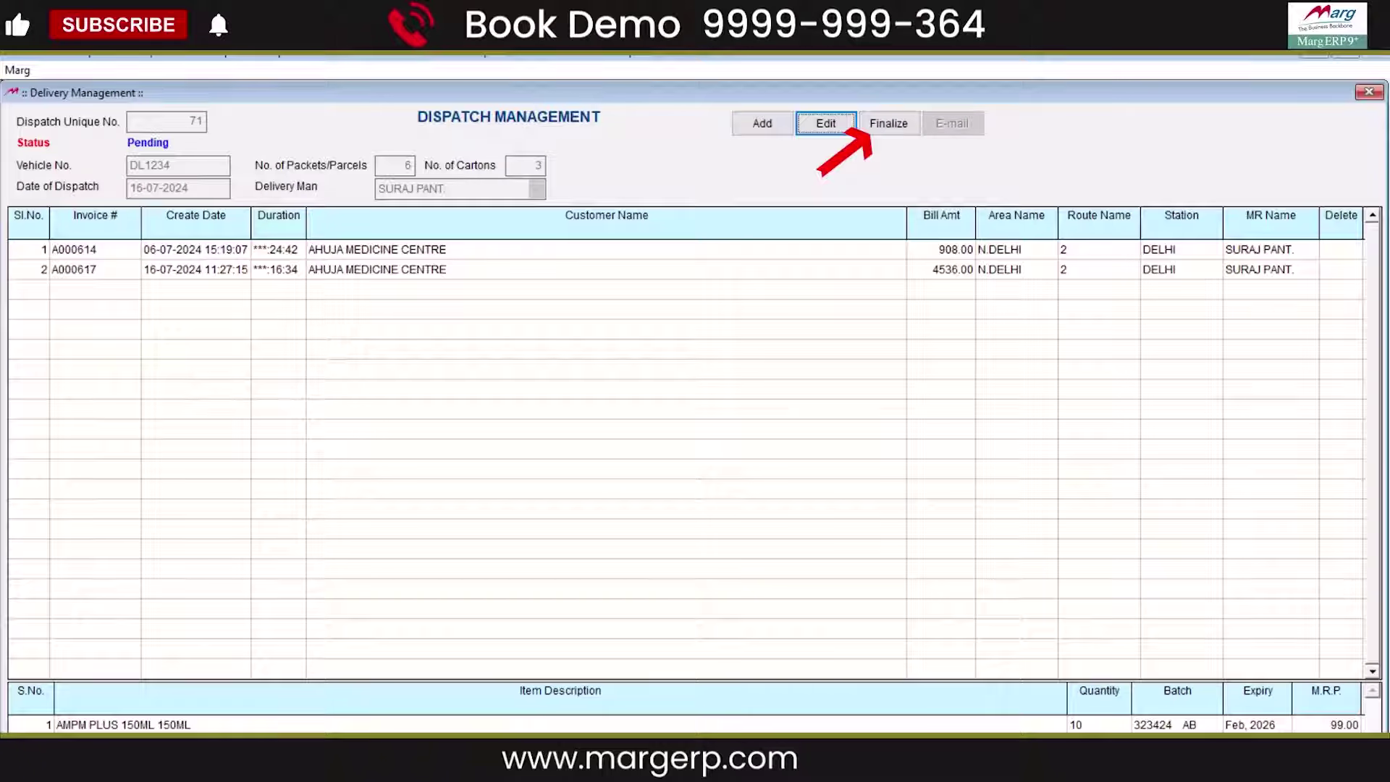
key("alt+f")
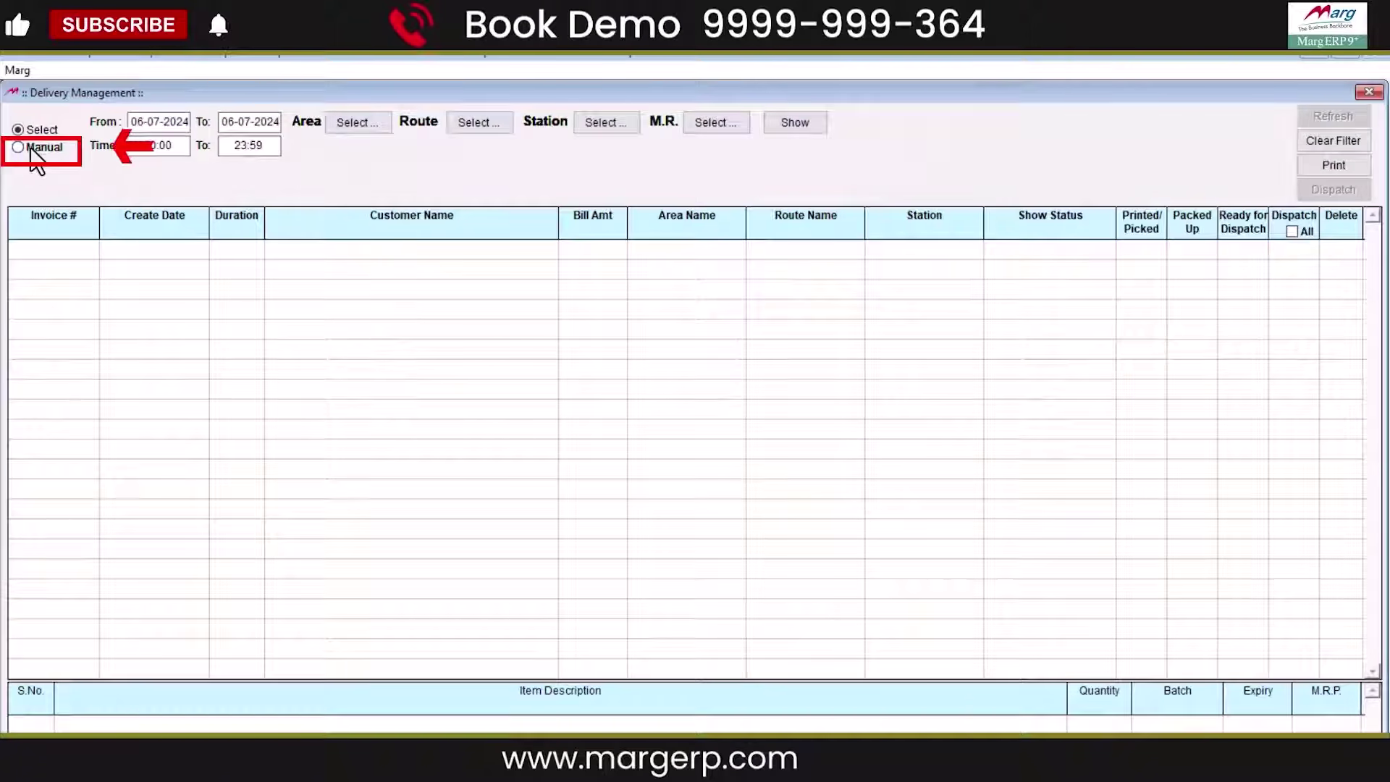
- Switch the dispatch to Manual and bring up route 1's area mapping, with NARELA unmapped
left_click(32, 151)
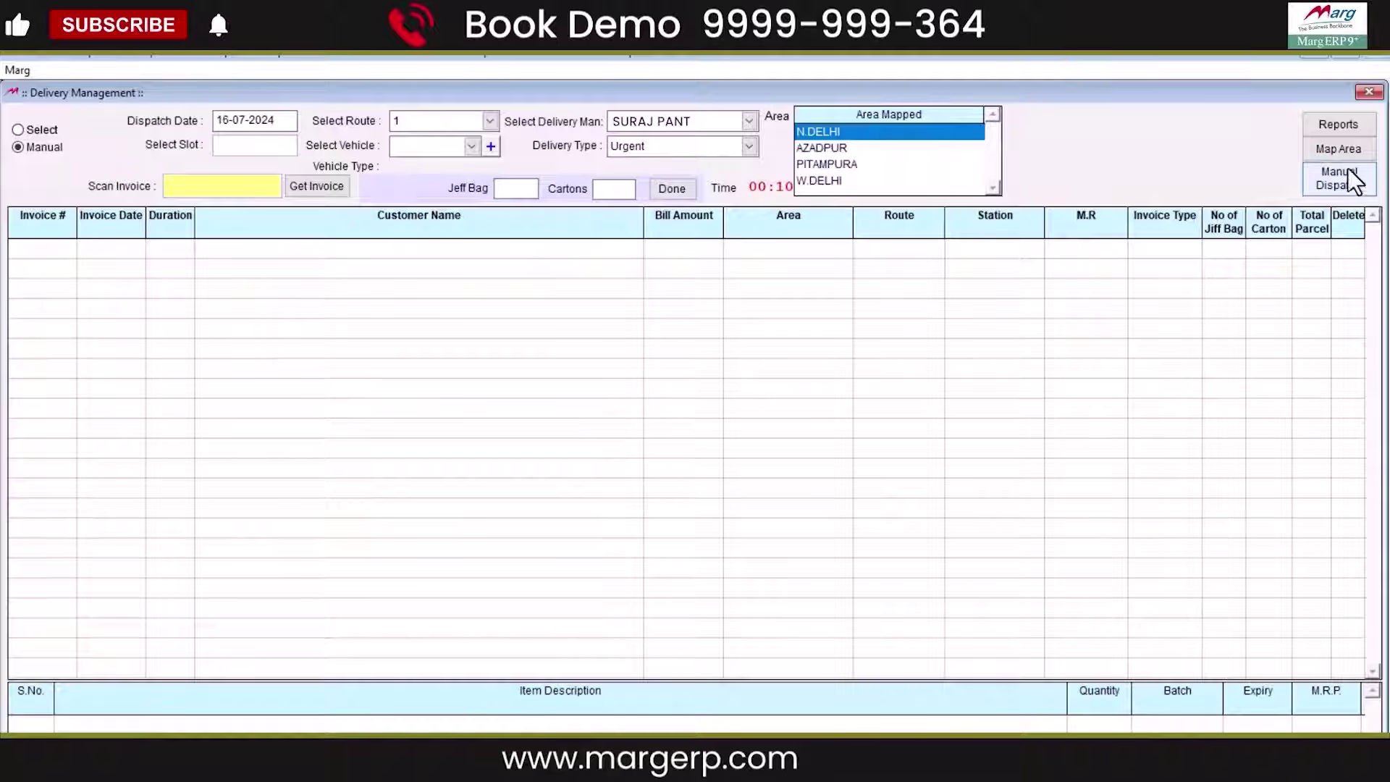
left_click(1339, 149)
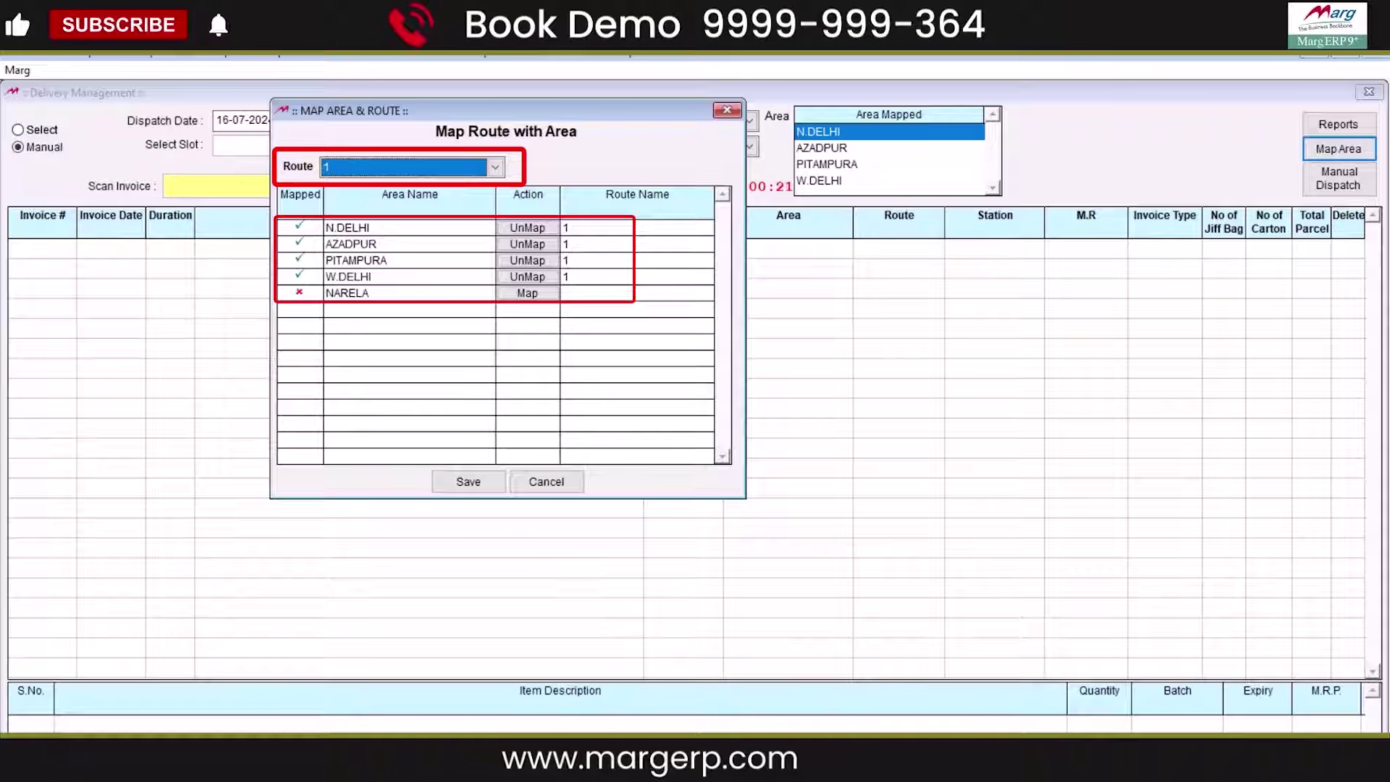
- Select route 3, save its mapping to NARELA, N.DELHI and AZADPUR, and close the dialog
left_click(494, 167)
left_click(425, 208)
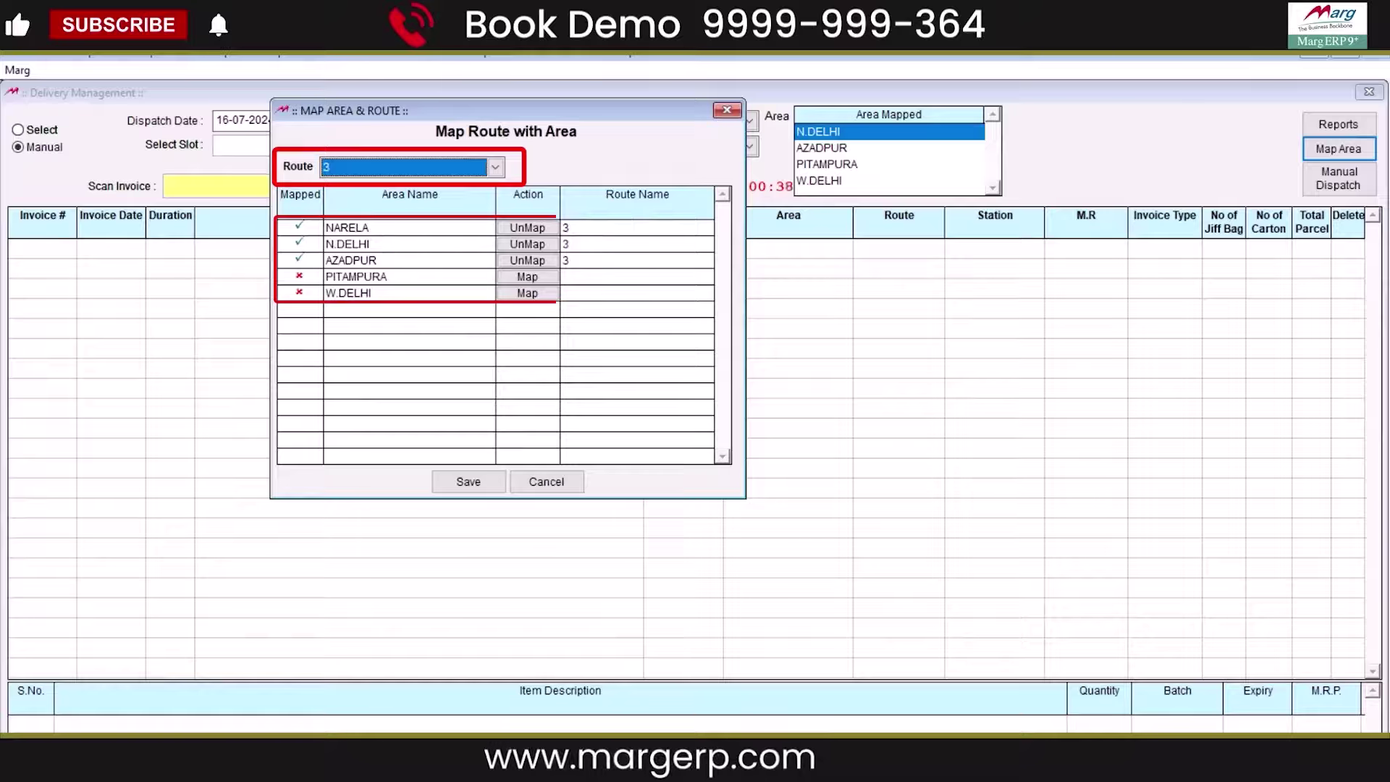
left_click(471, 487)
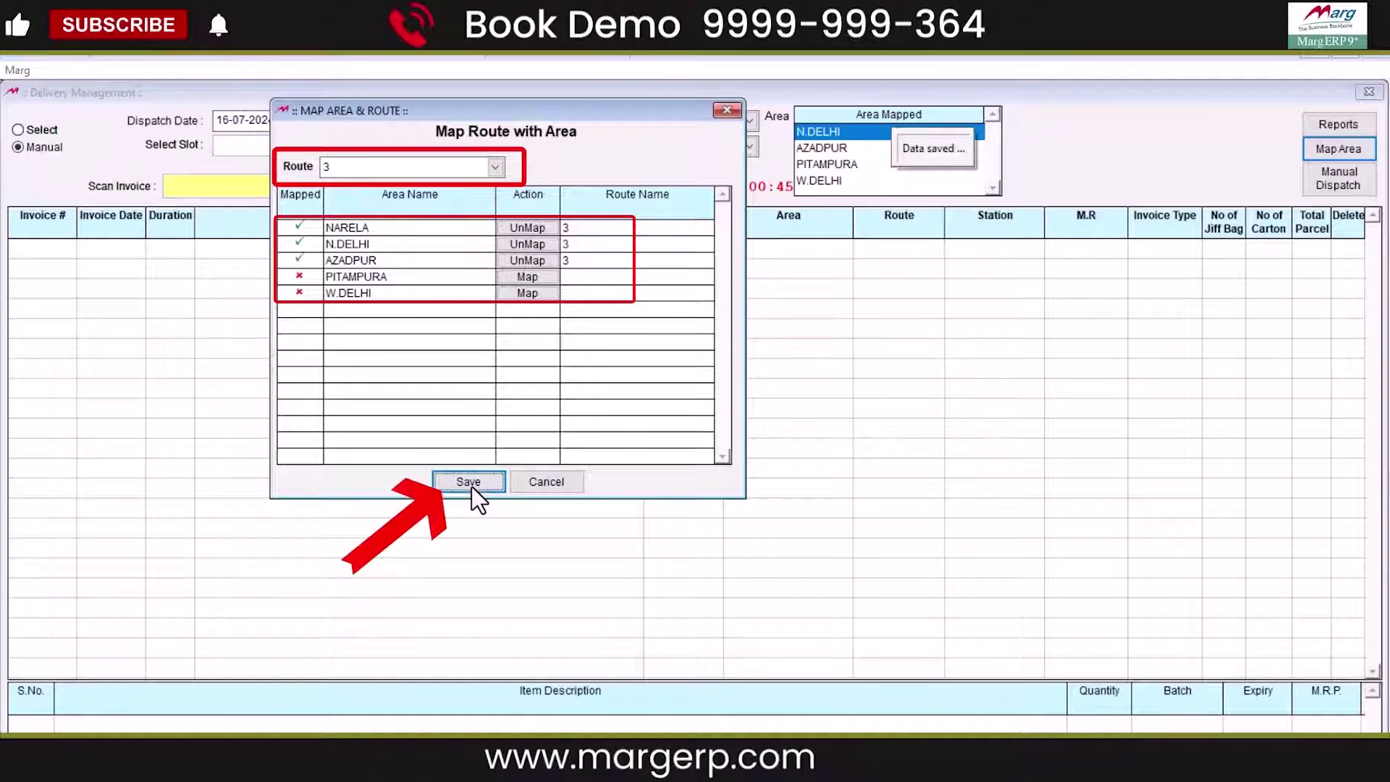
left_click(726, 111)
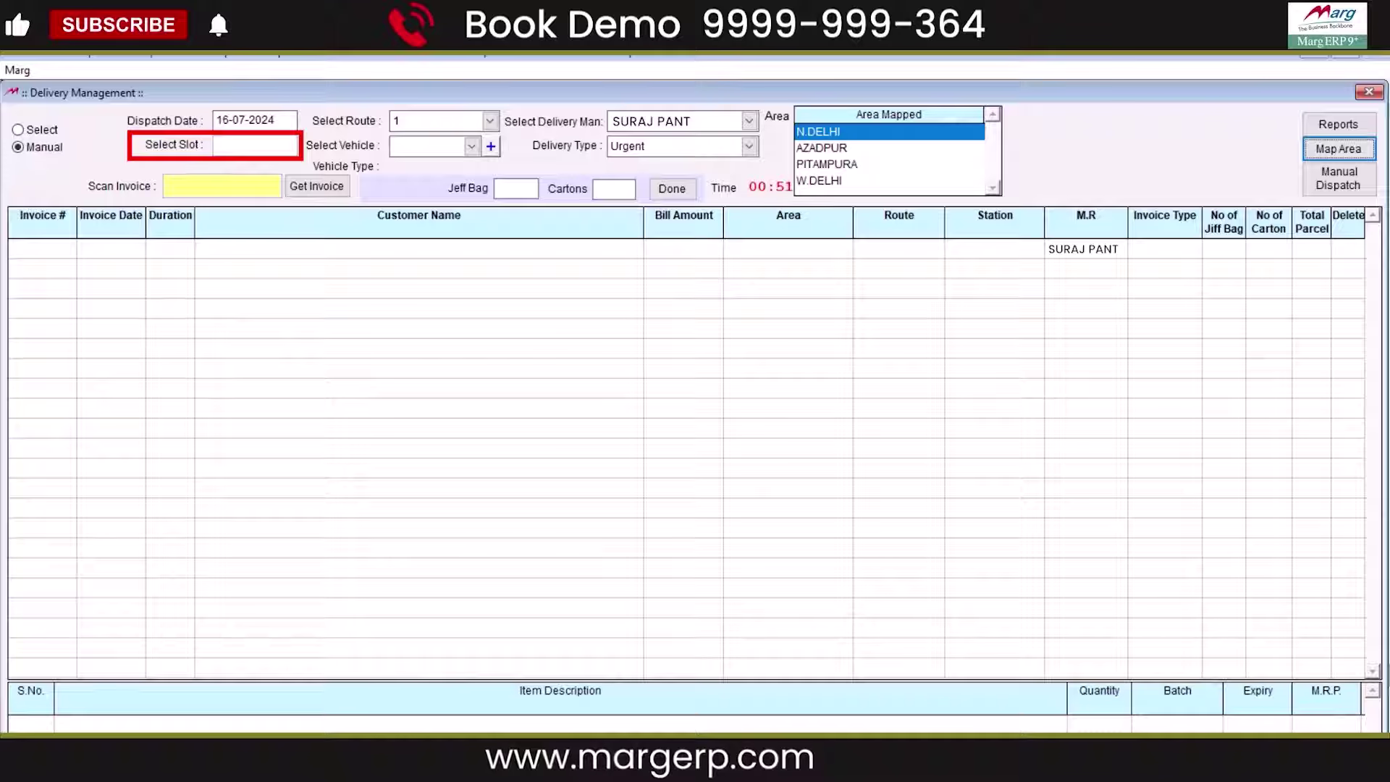
- Fill the dispatch form with slot 2, route 2 and vehicle DL1234 (TAXI)
left_click(255, 145)
type("2")
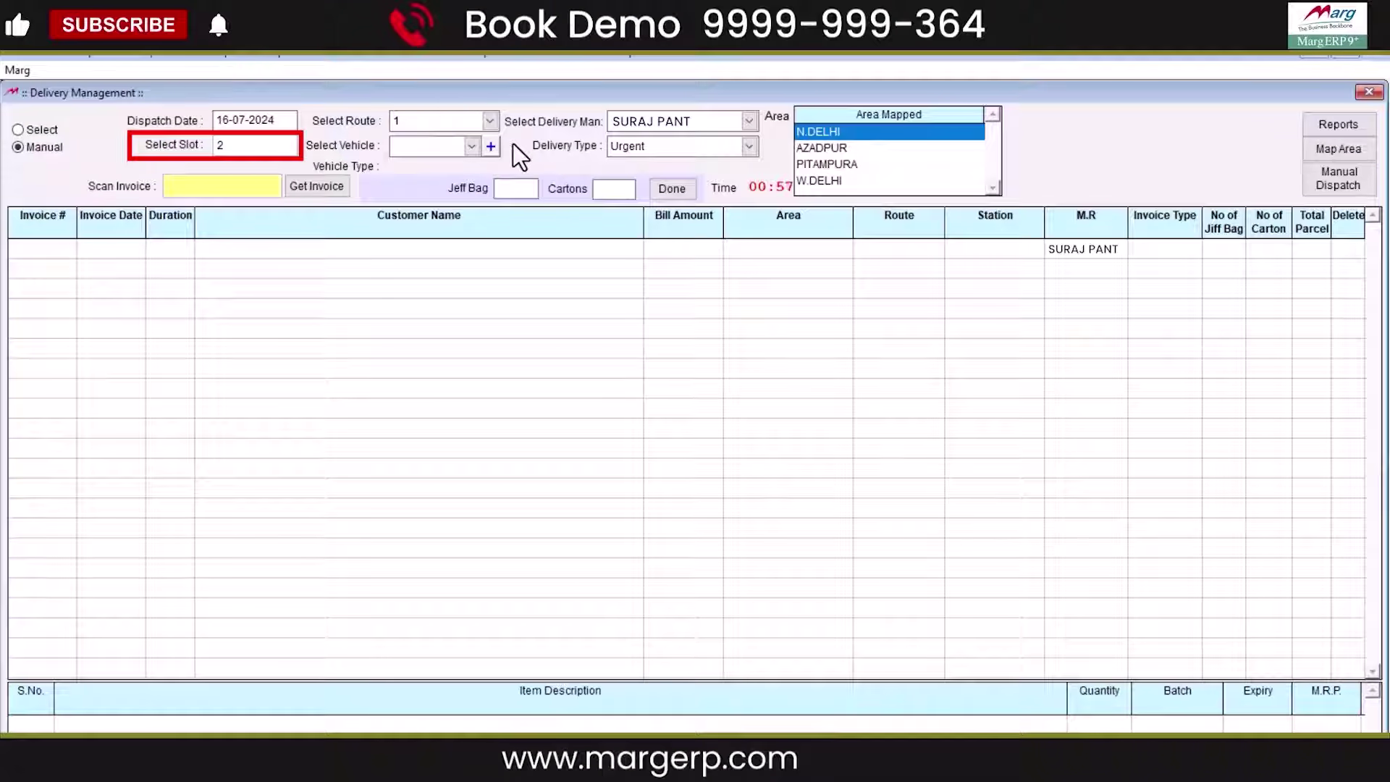
left_click(490, 121)
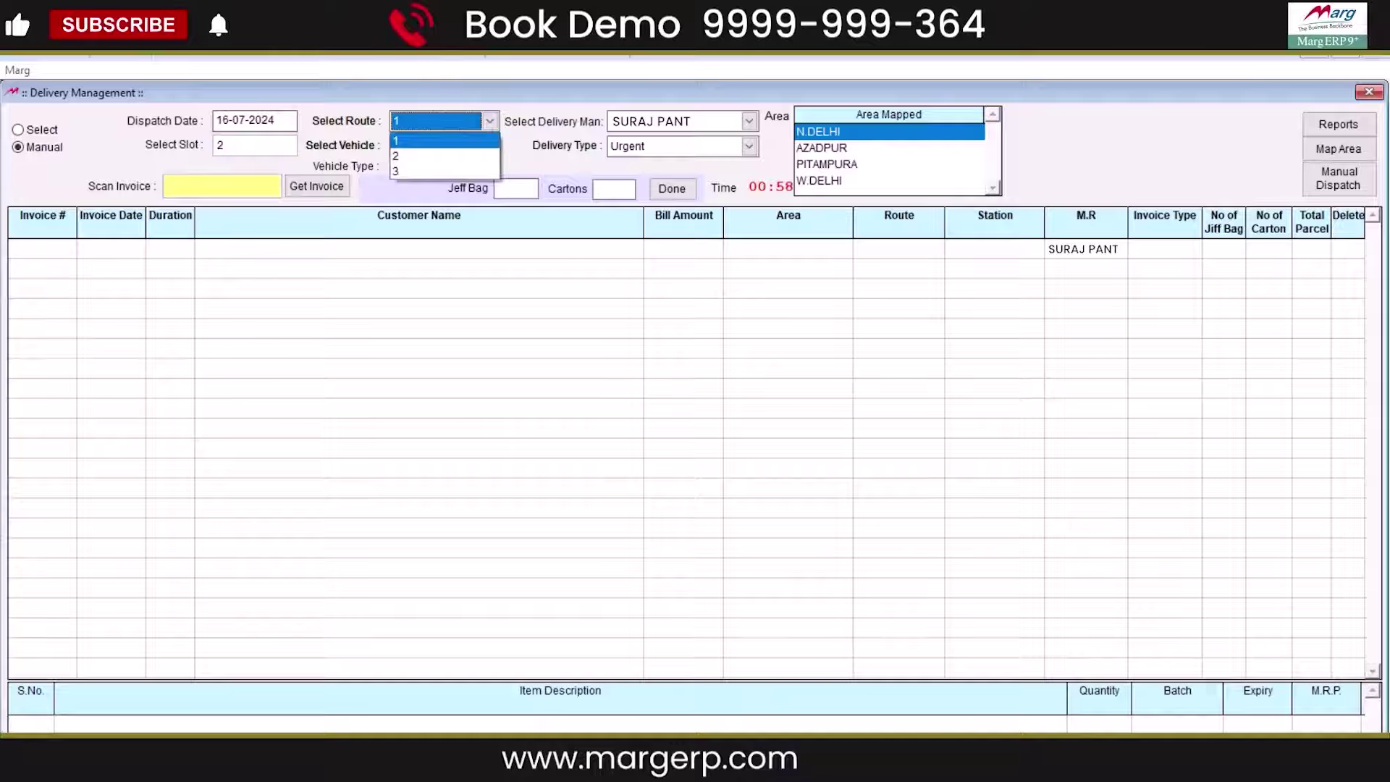
key("Down")
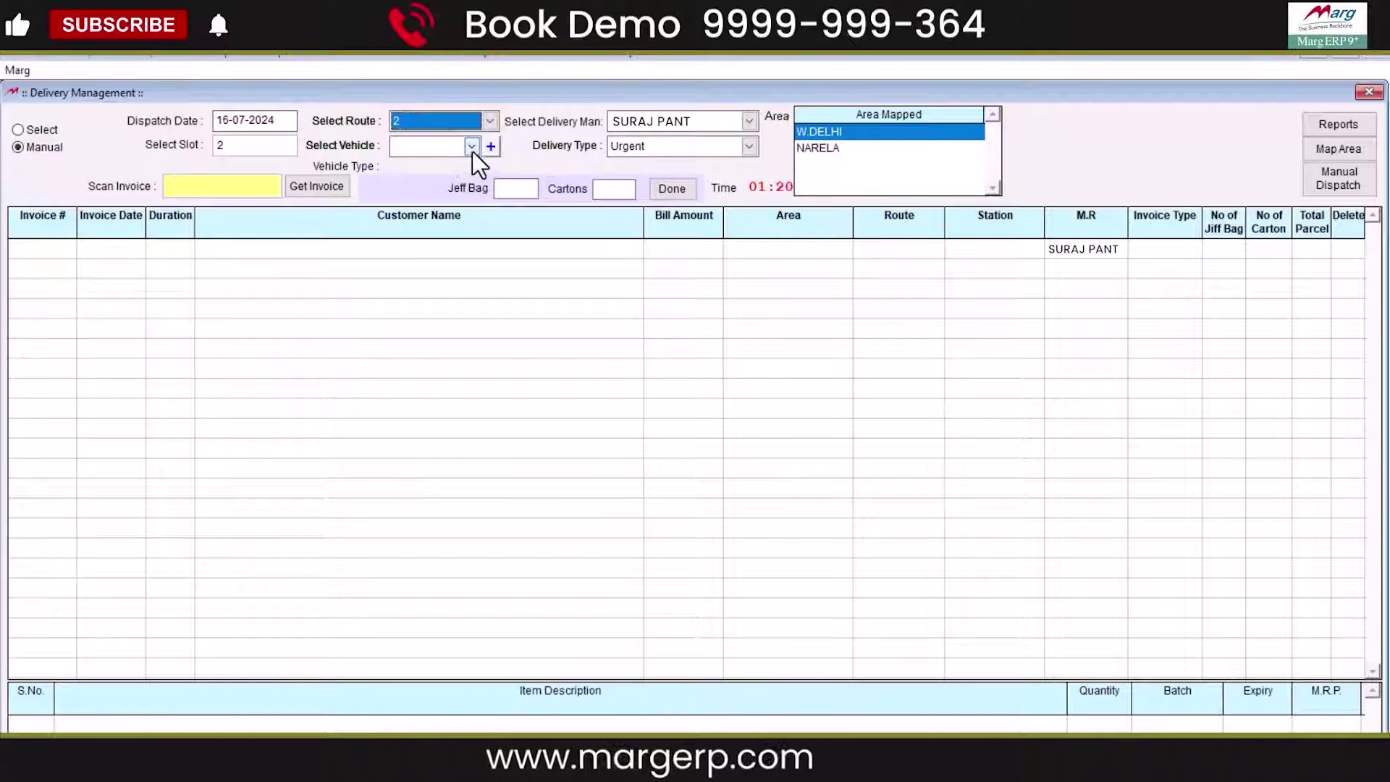
left_click(472, 146)
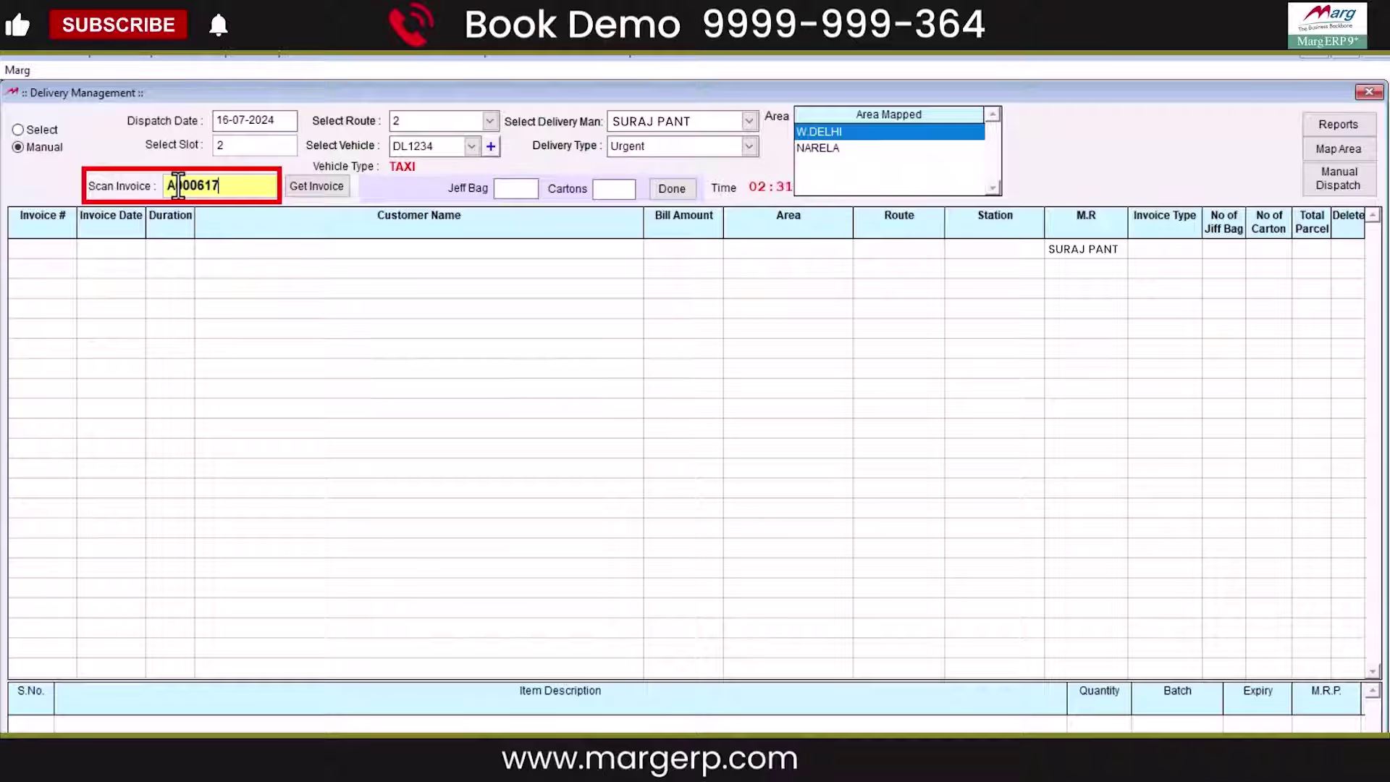
- Manually dispatch invoices A000614 and A000617 with a count of 3, then bring up Delivery Reports
left_click(333, 186)
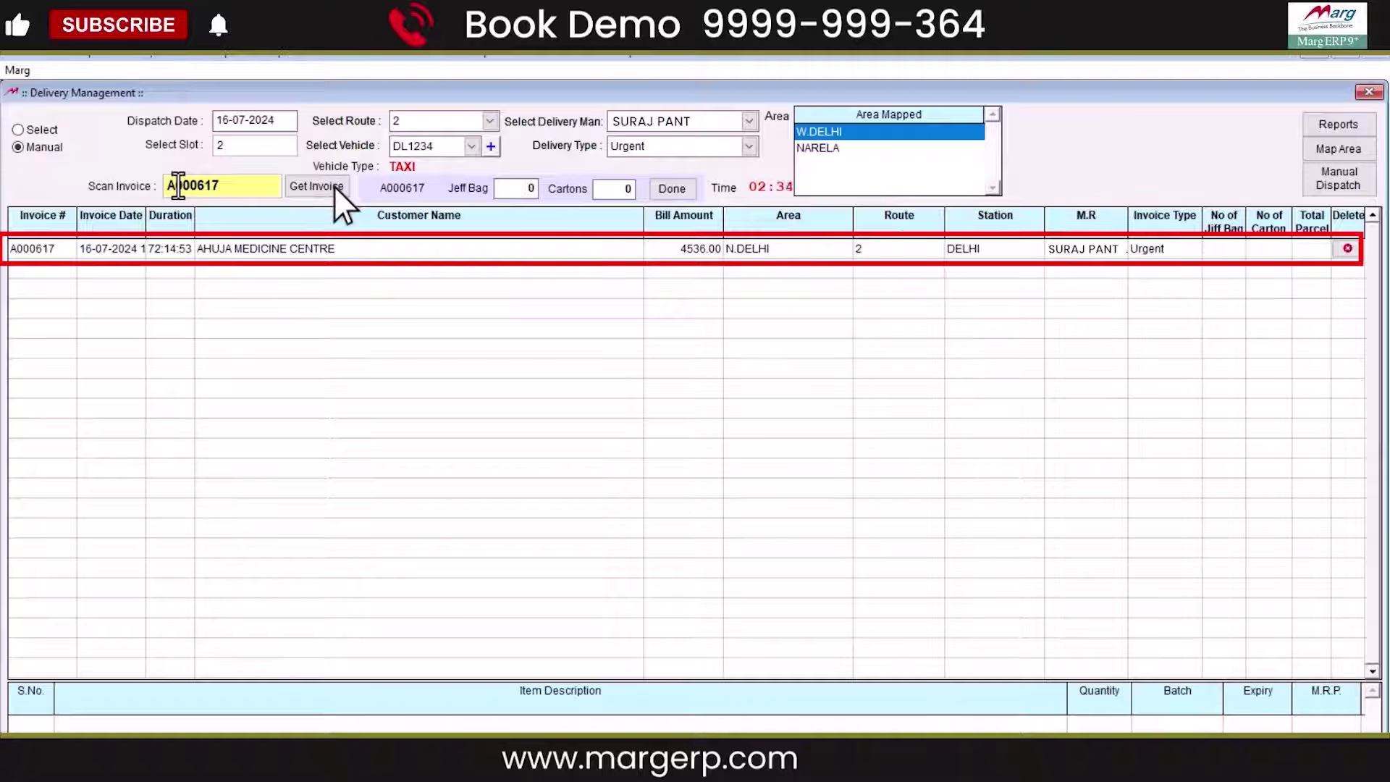
type("3")
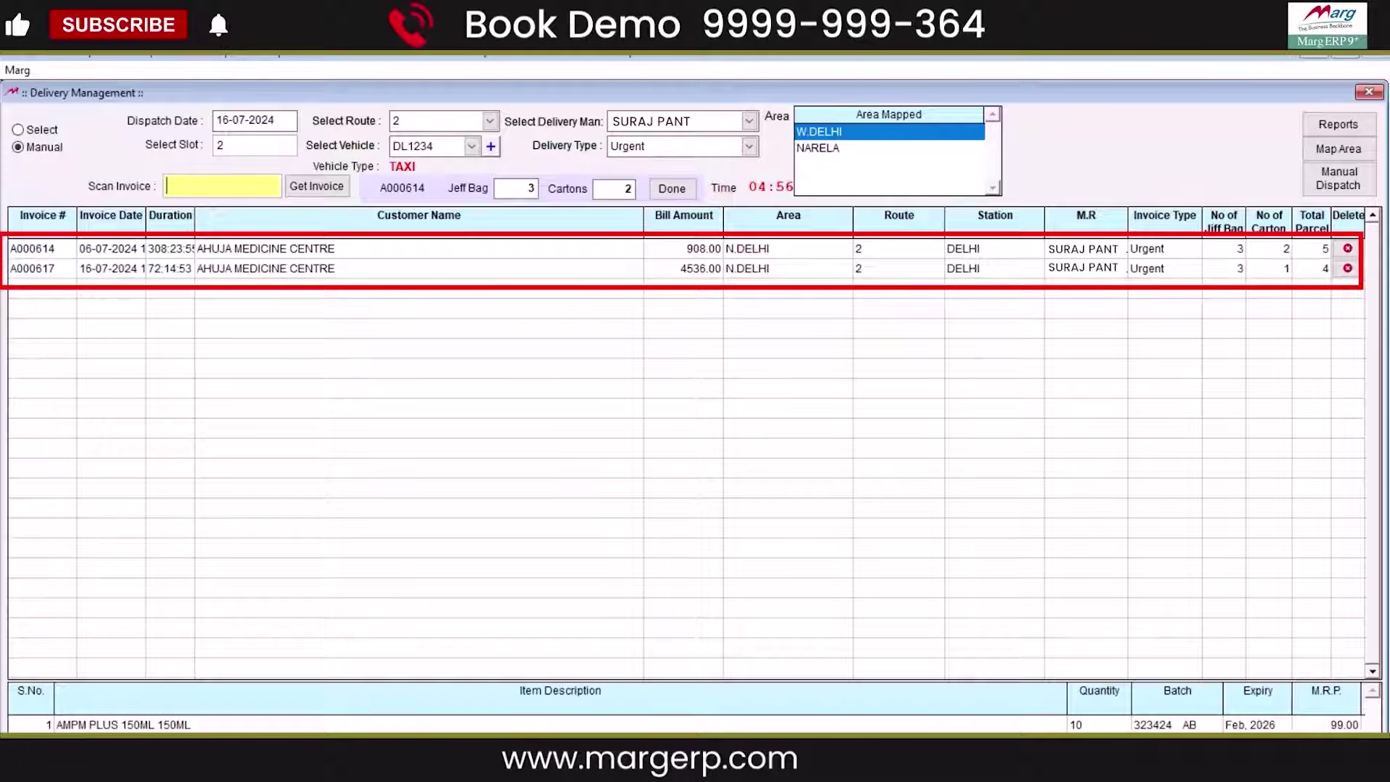
left_click(1358, 189)
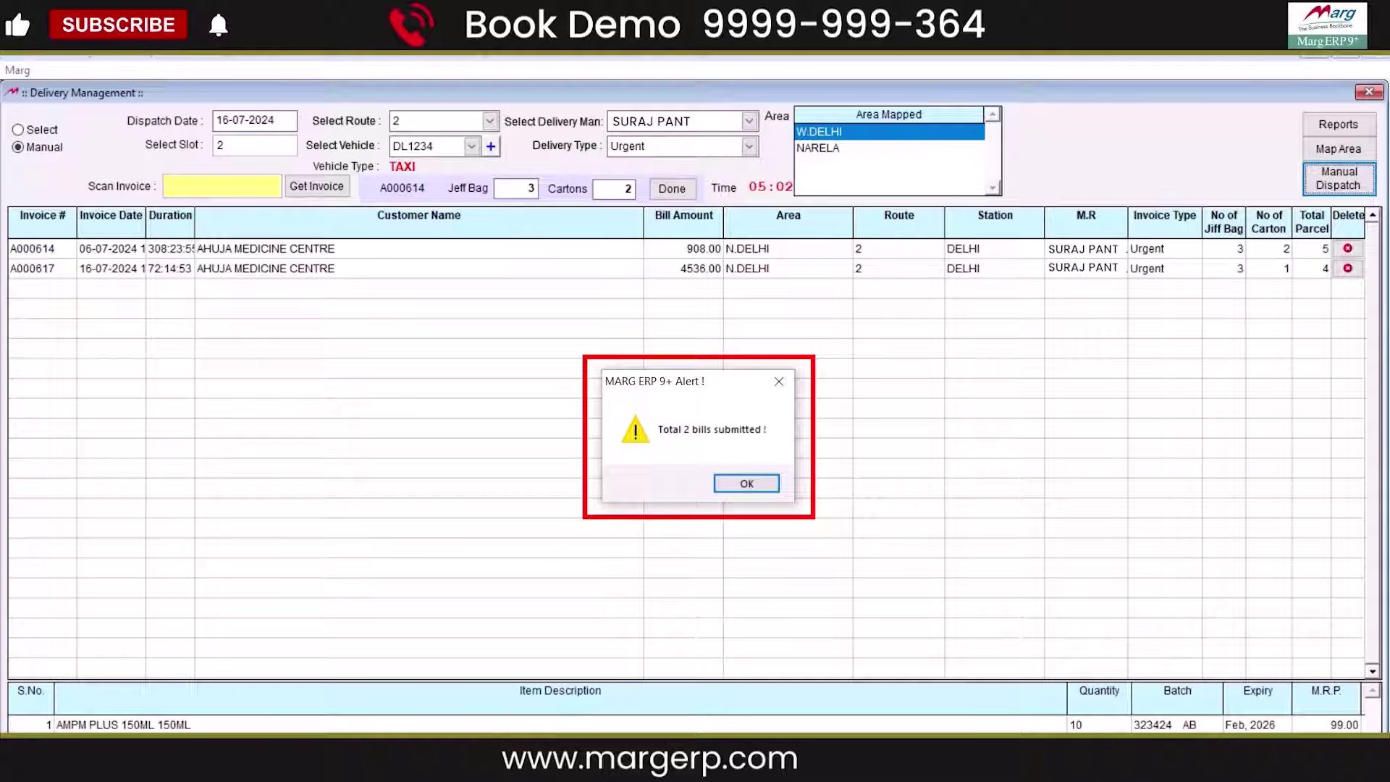
left_click(746, 483)
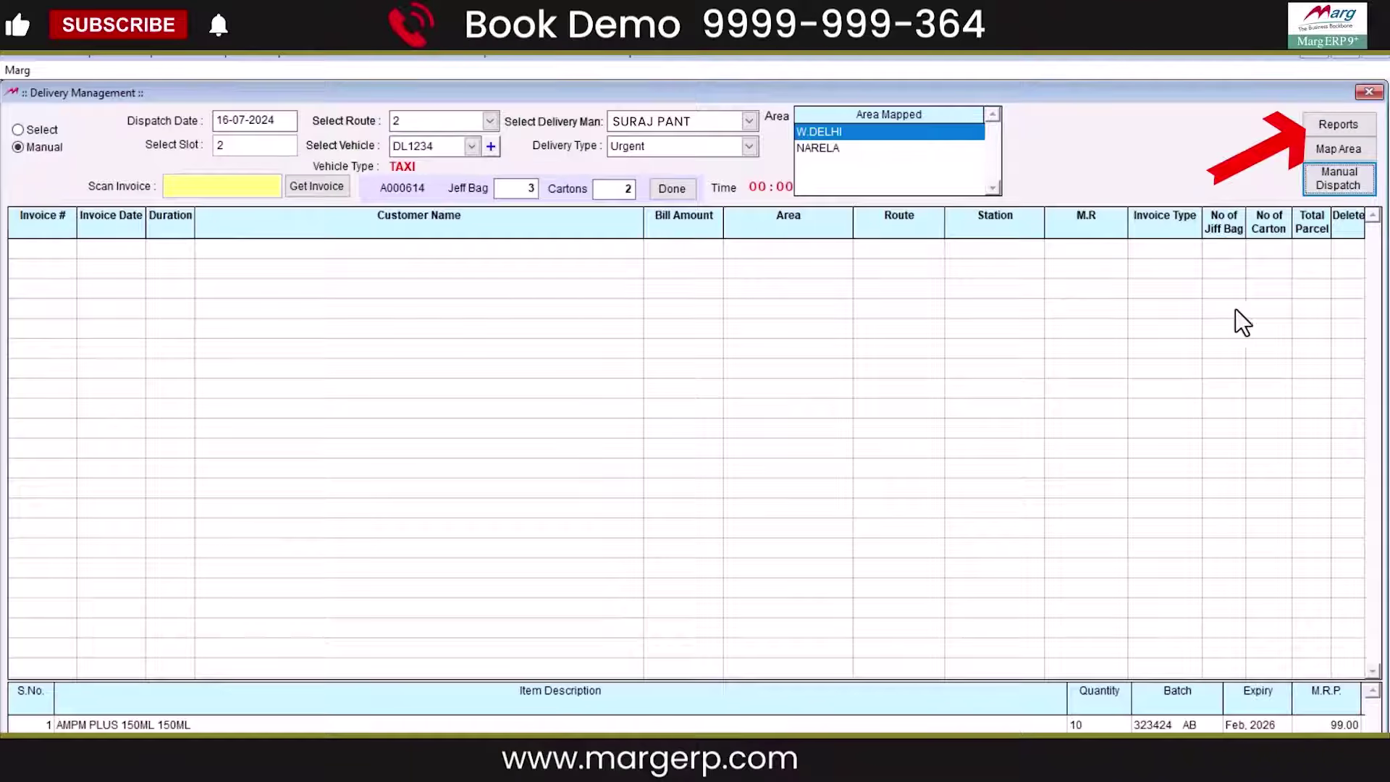
left_click(1330, 128)
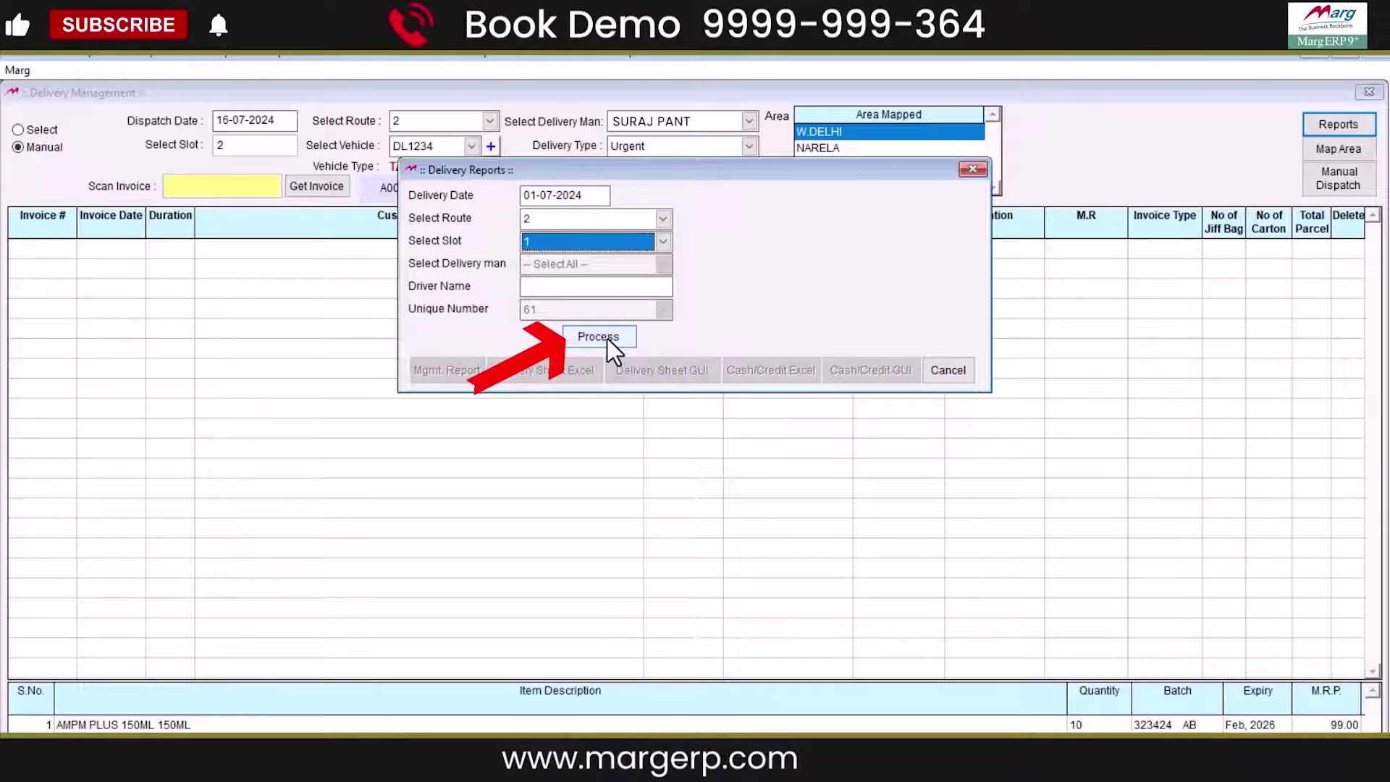
- Preview the Cash/Credit delivery sheet, then reopen the 11-slip July report and edit slip 70
left_click(606, 339)
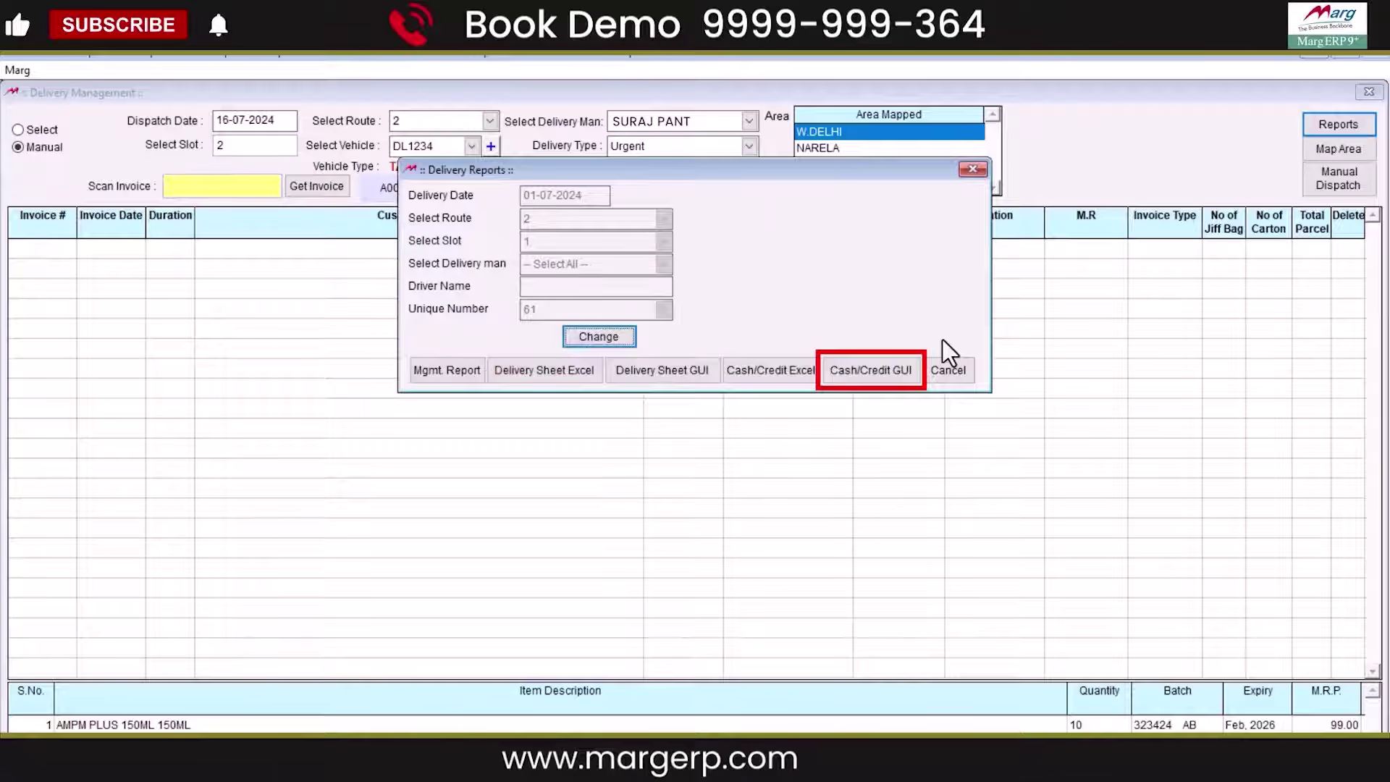
left_click(873, 370)
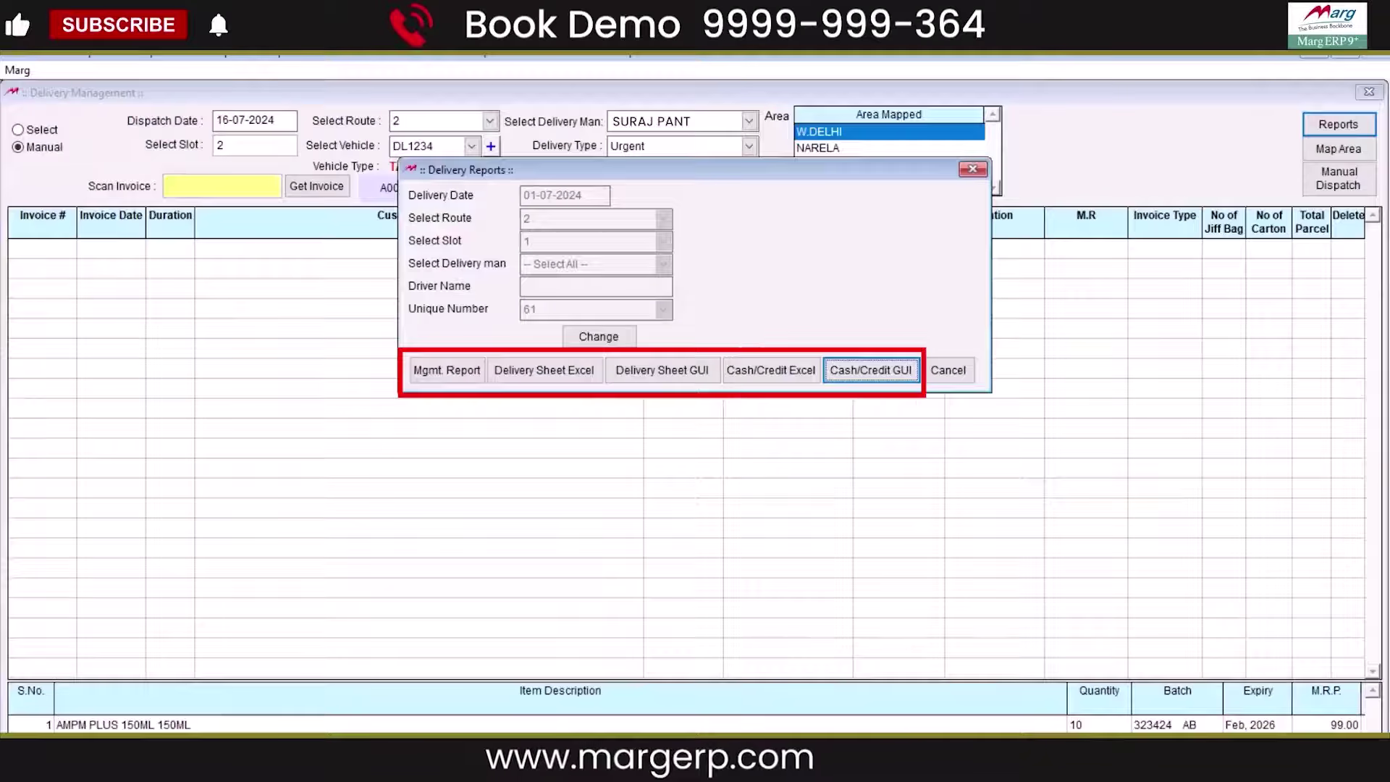
left_click(973, 171)
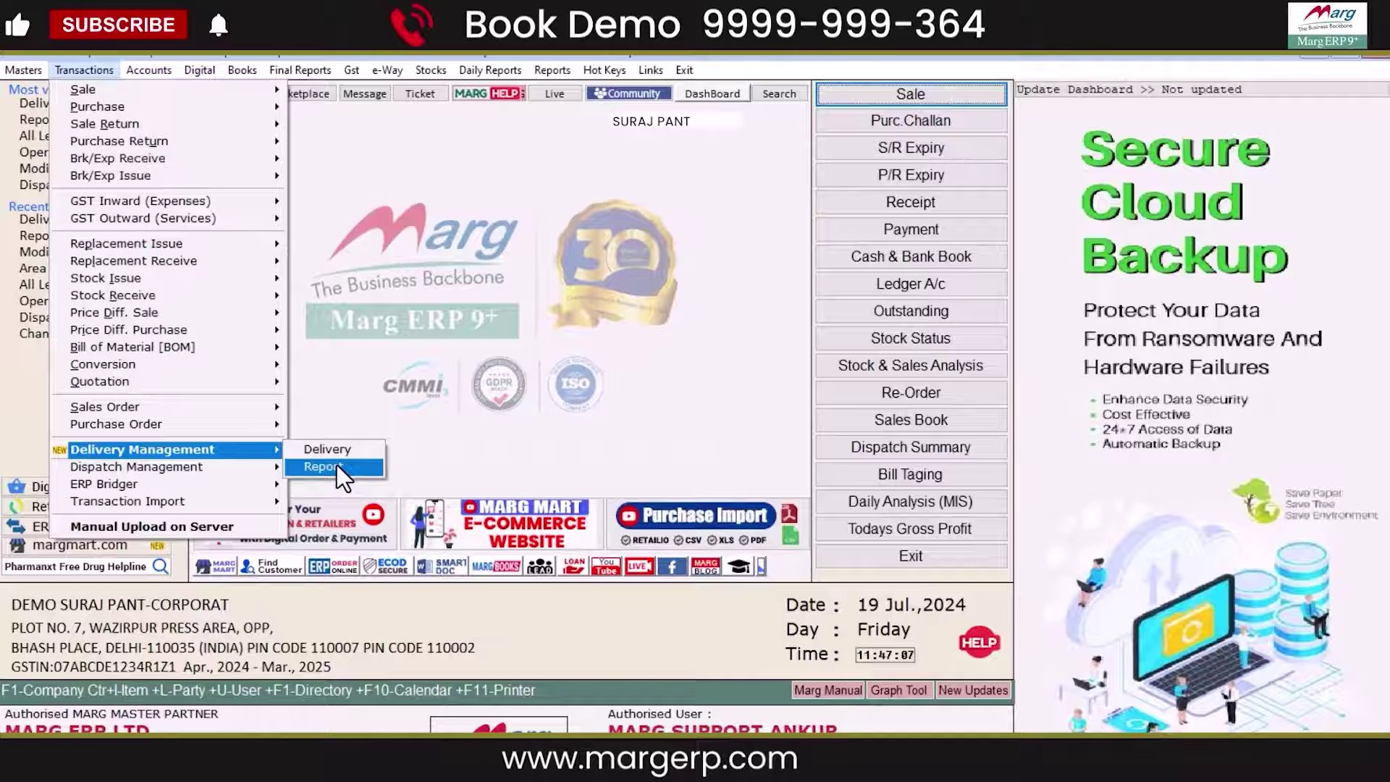
left_click(336, 464)
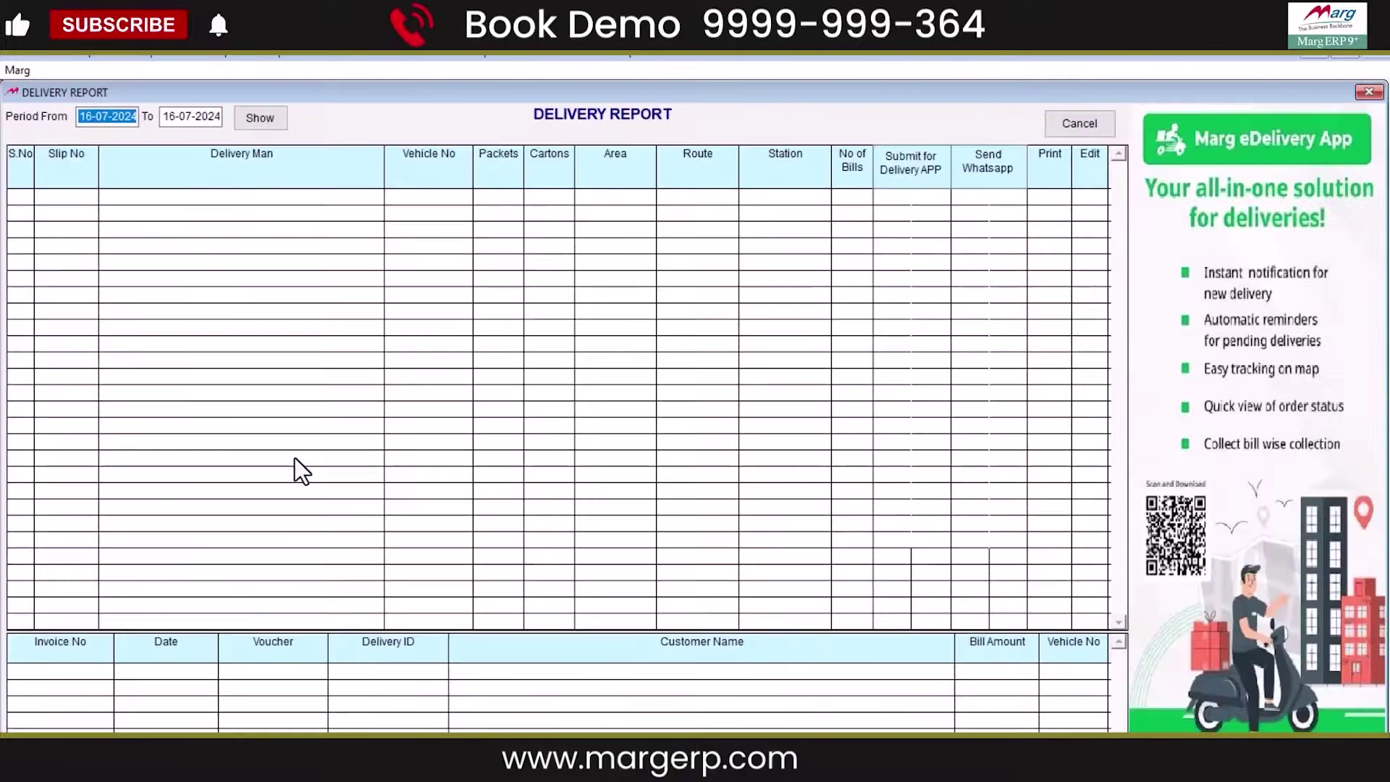
left_click(1088, 315)
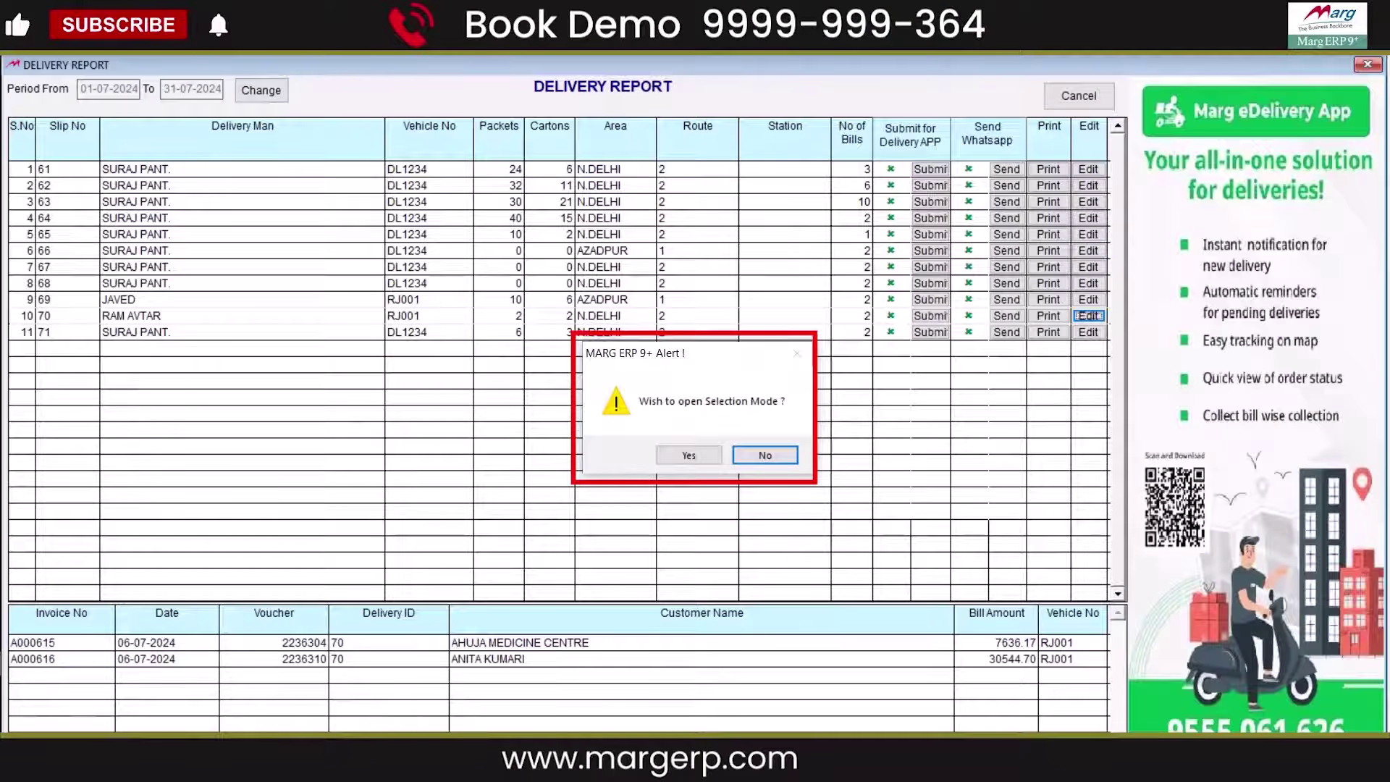